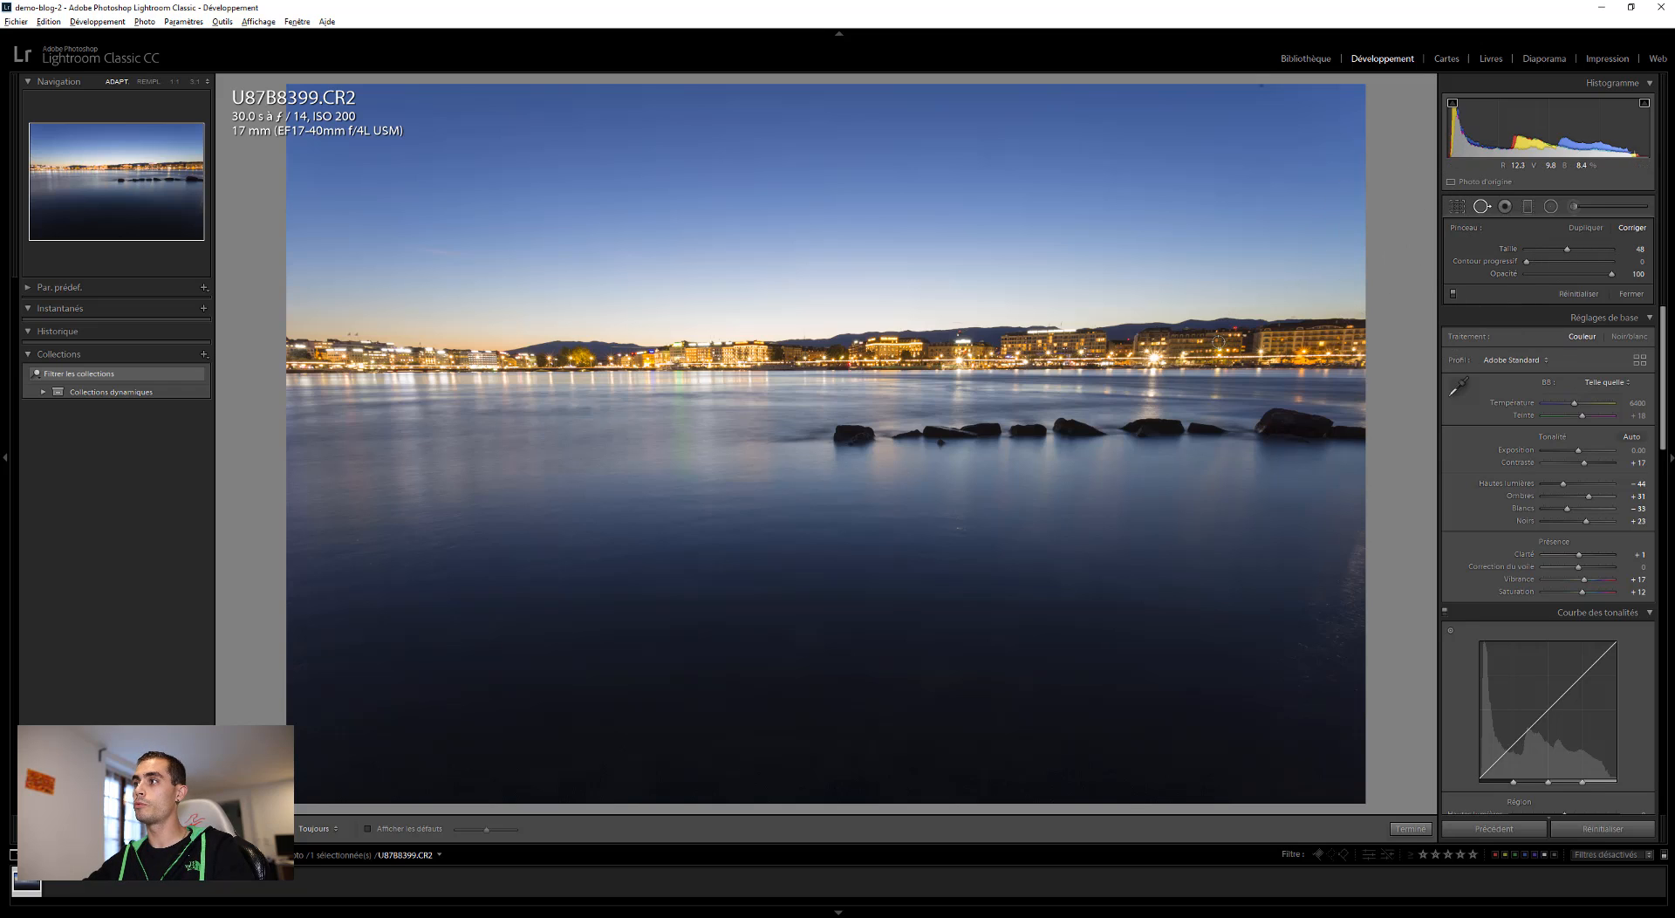
# Step: Vary the spot removal brush size, enlarging it to 78 and reducing it to 57, and leave the tool
pyautogui.scroll(6, 1283, 273)
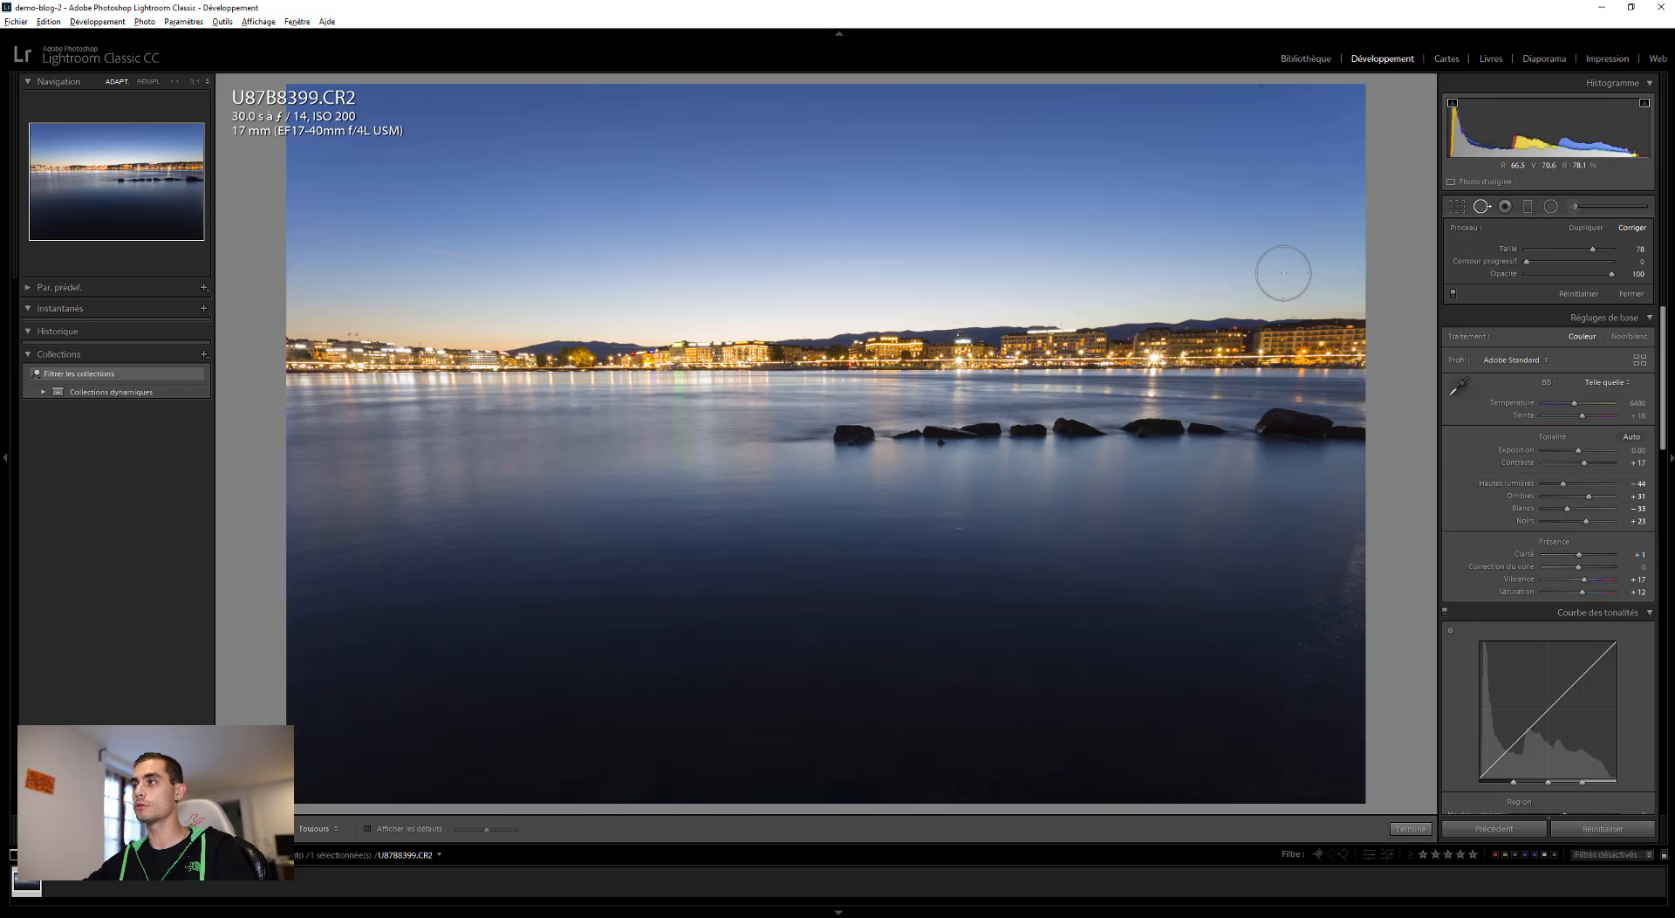
pyautogui.scroll(-4, 1283, 272)
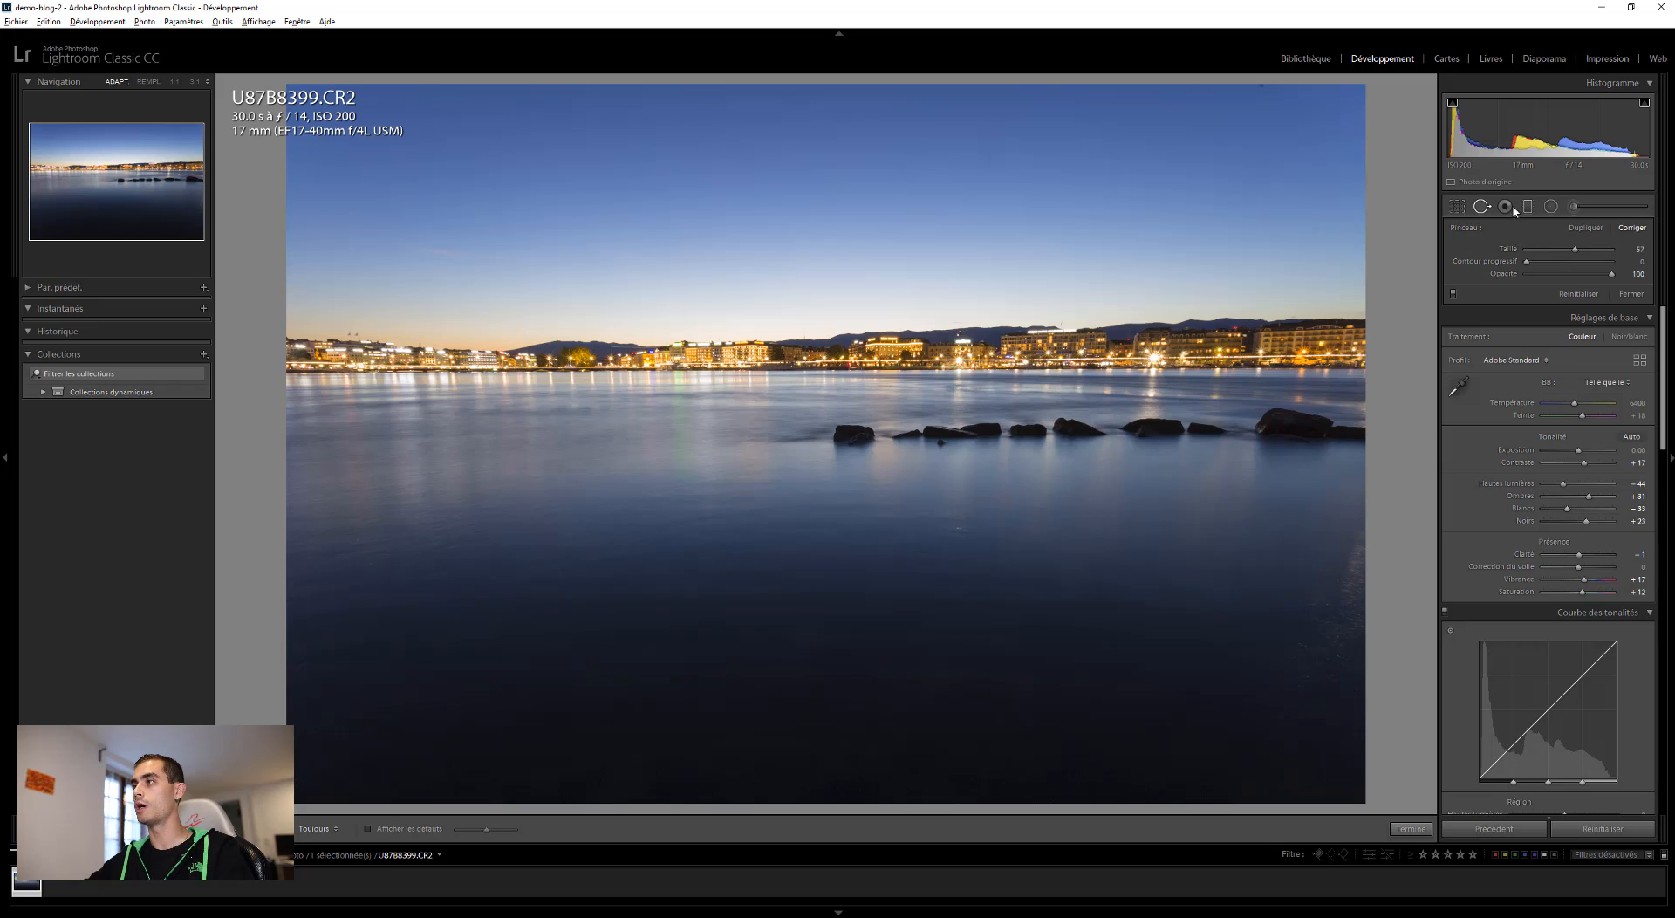
pyautogui.click(1482, 208)
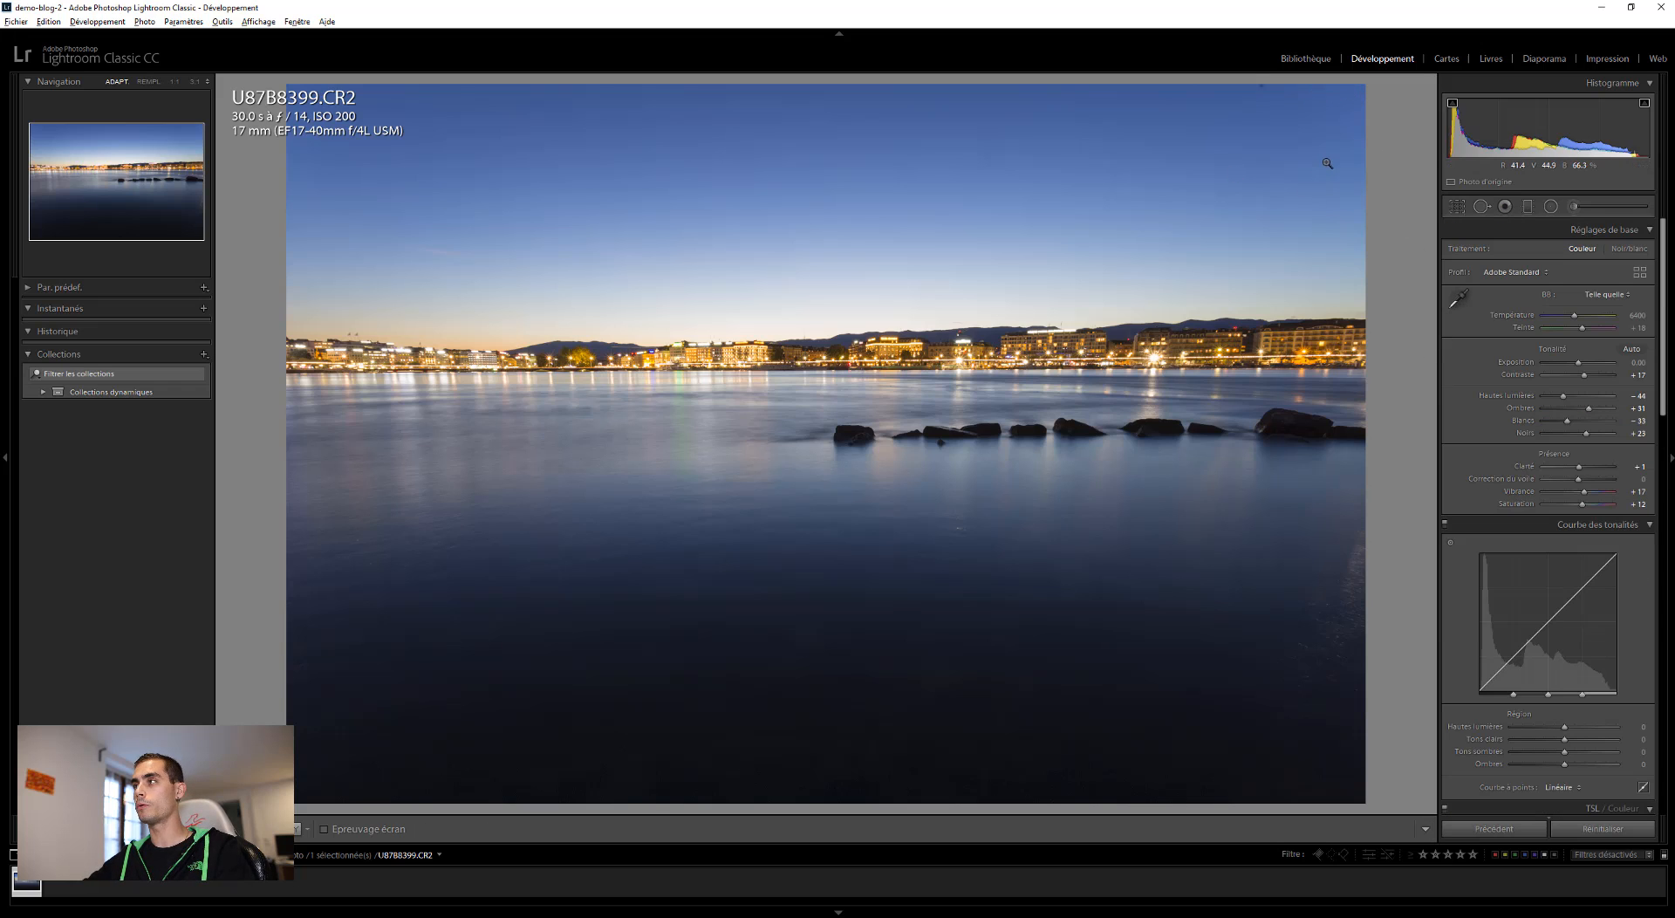
# Step: Heal the dark dust spot at the sky's upper edge, near the photo's right corner, with a spot removal brush of about size 26
pyautogui.click(1328, 95)
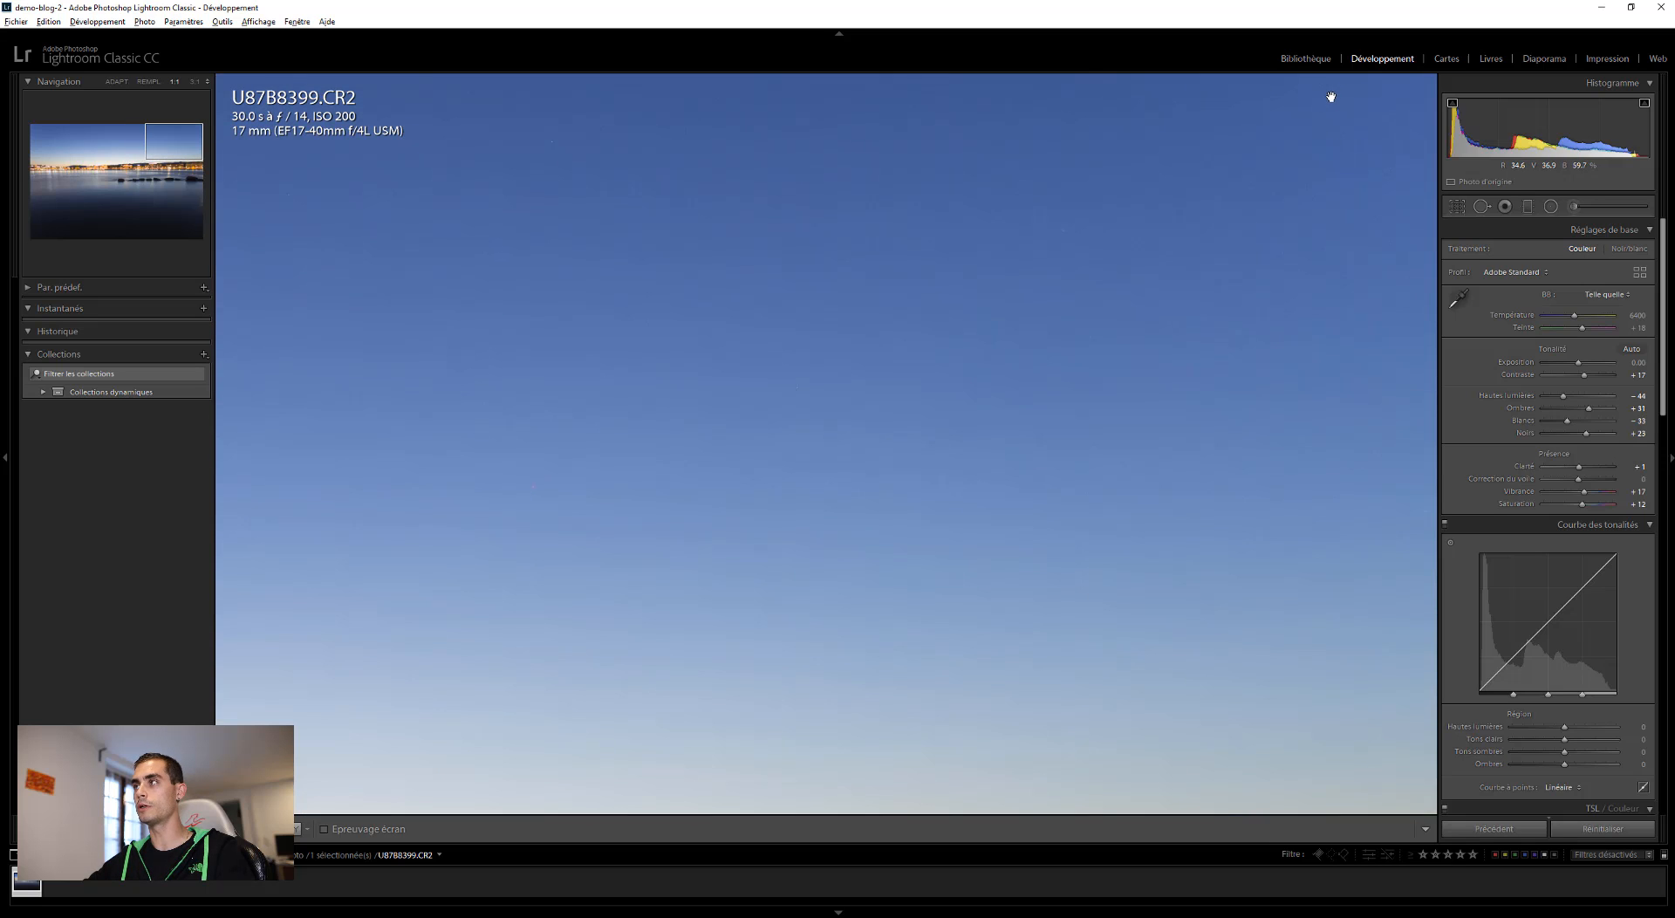
pyautogui.moveTo(1349, 113); pyautogui.dragTo(1158, 256)
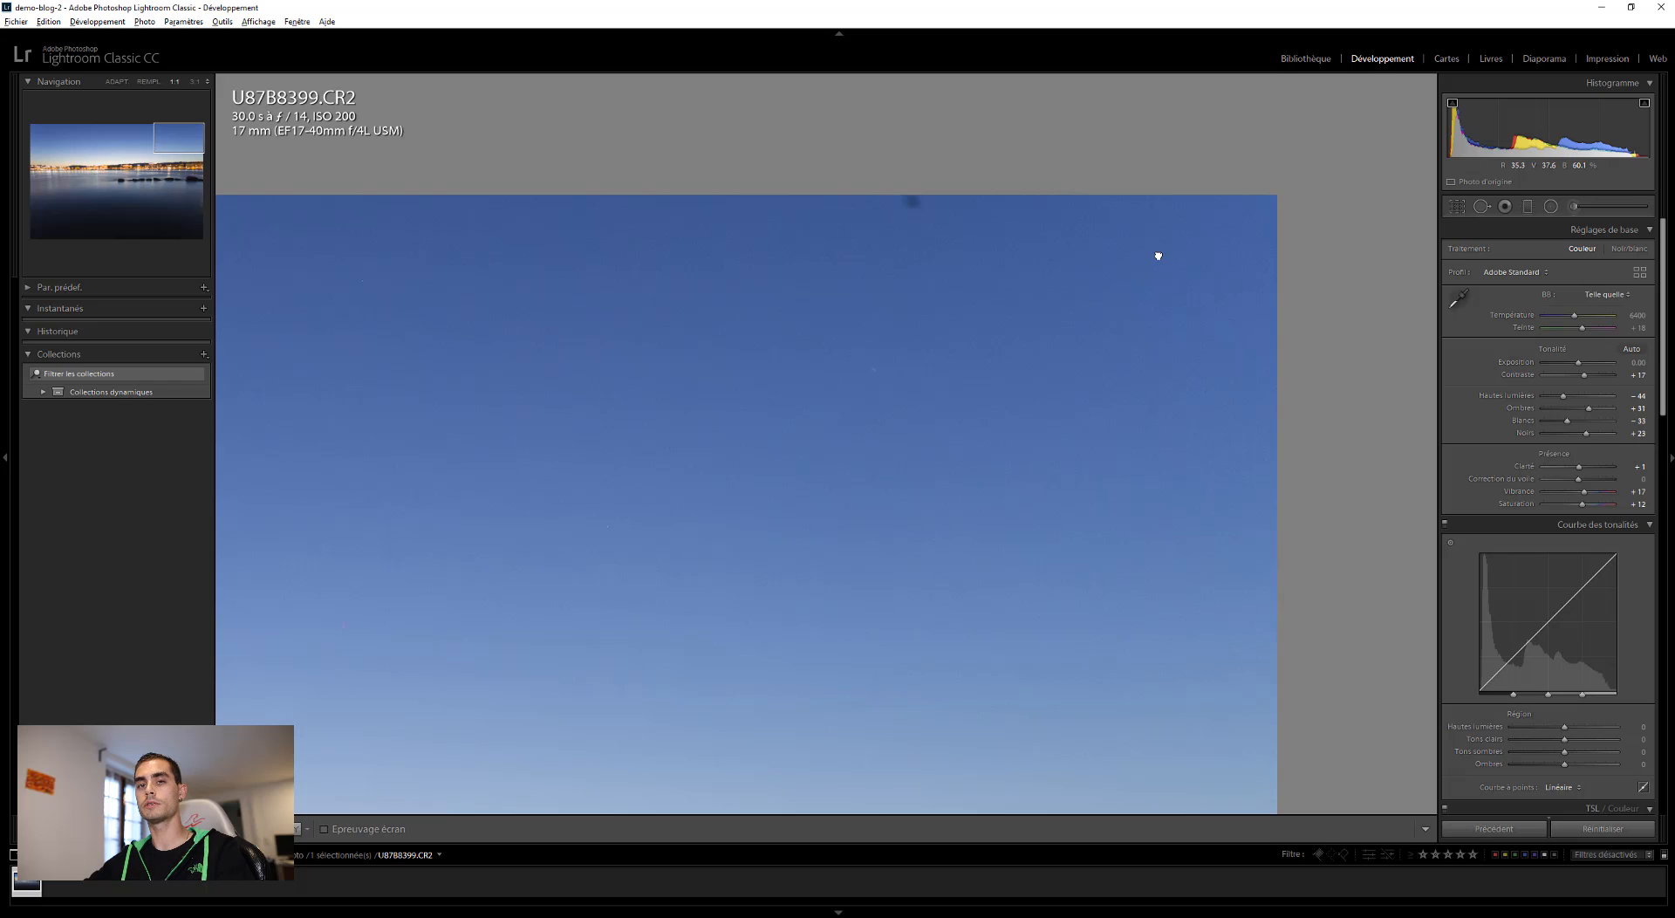
pyautogui.click(1082, 319)
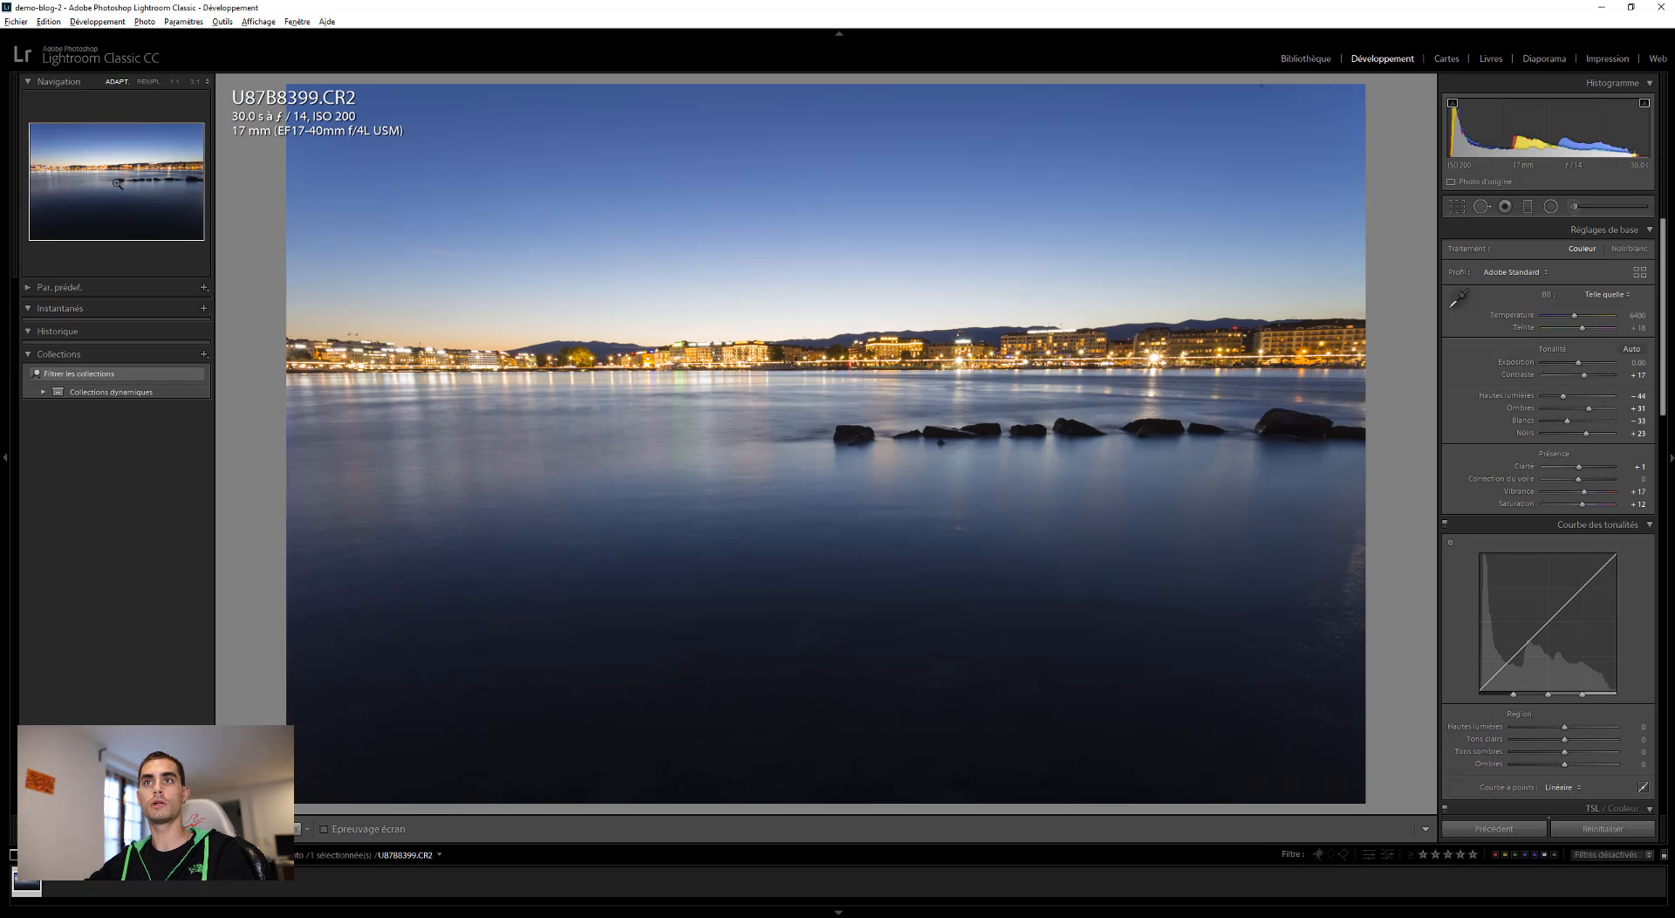
pyautogui.click(87, 191)
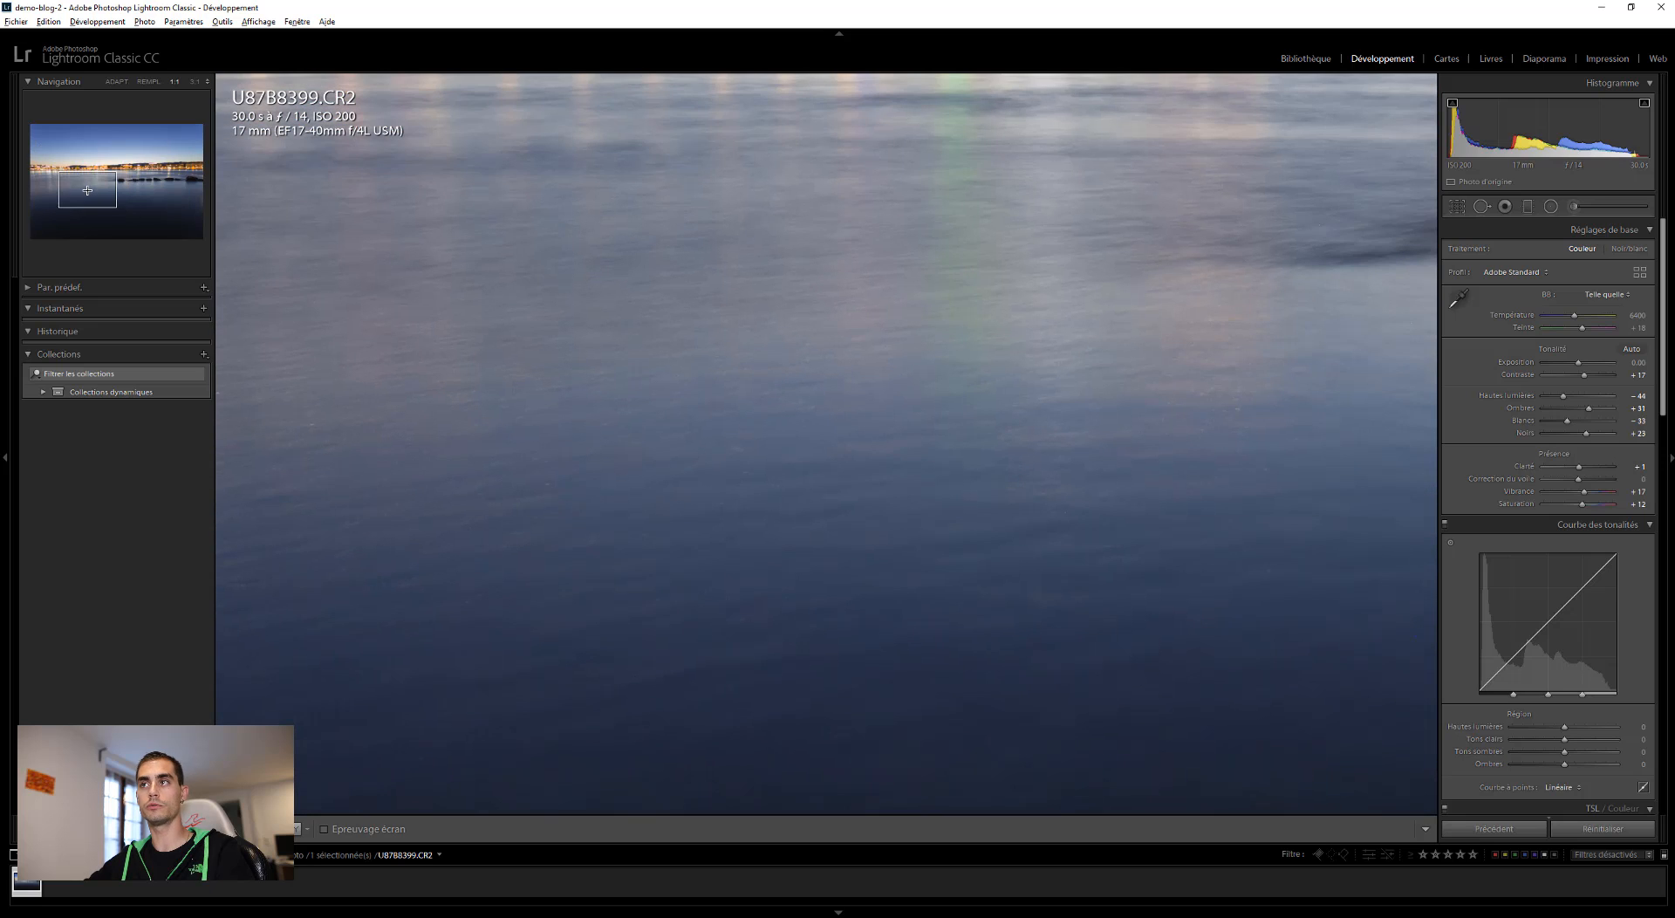
pyautogui.click(807, 306)
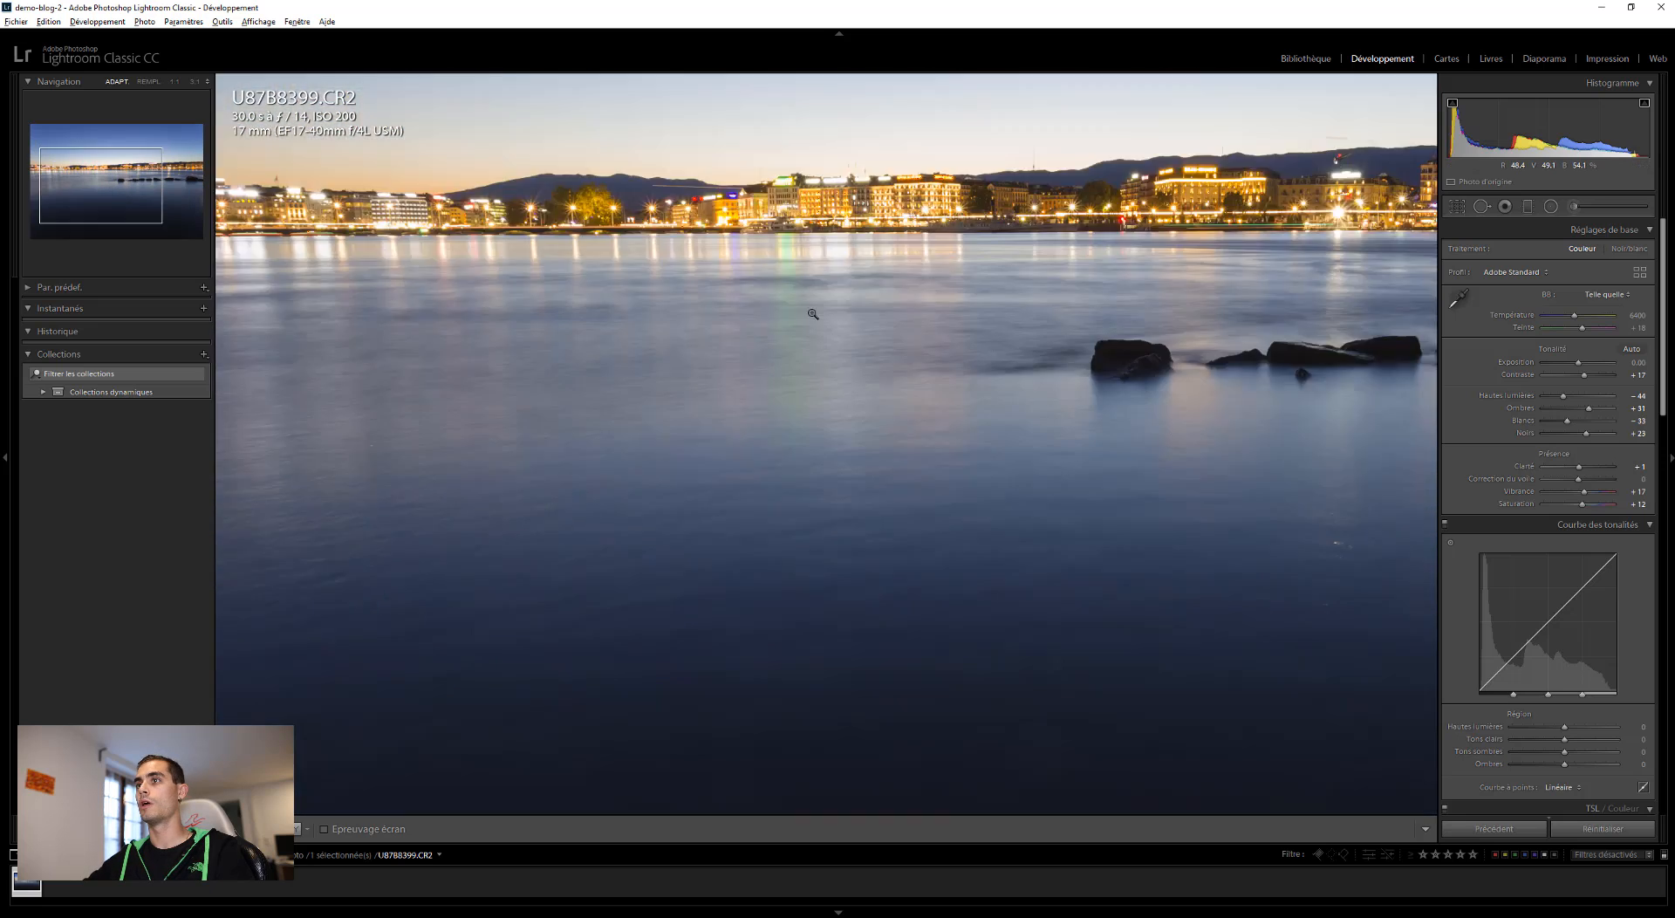
pyautogui.click(1355, 90)
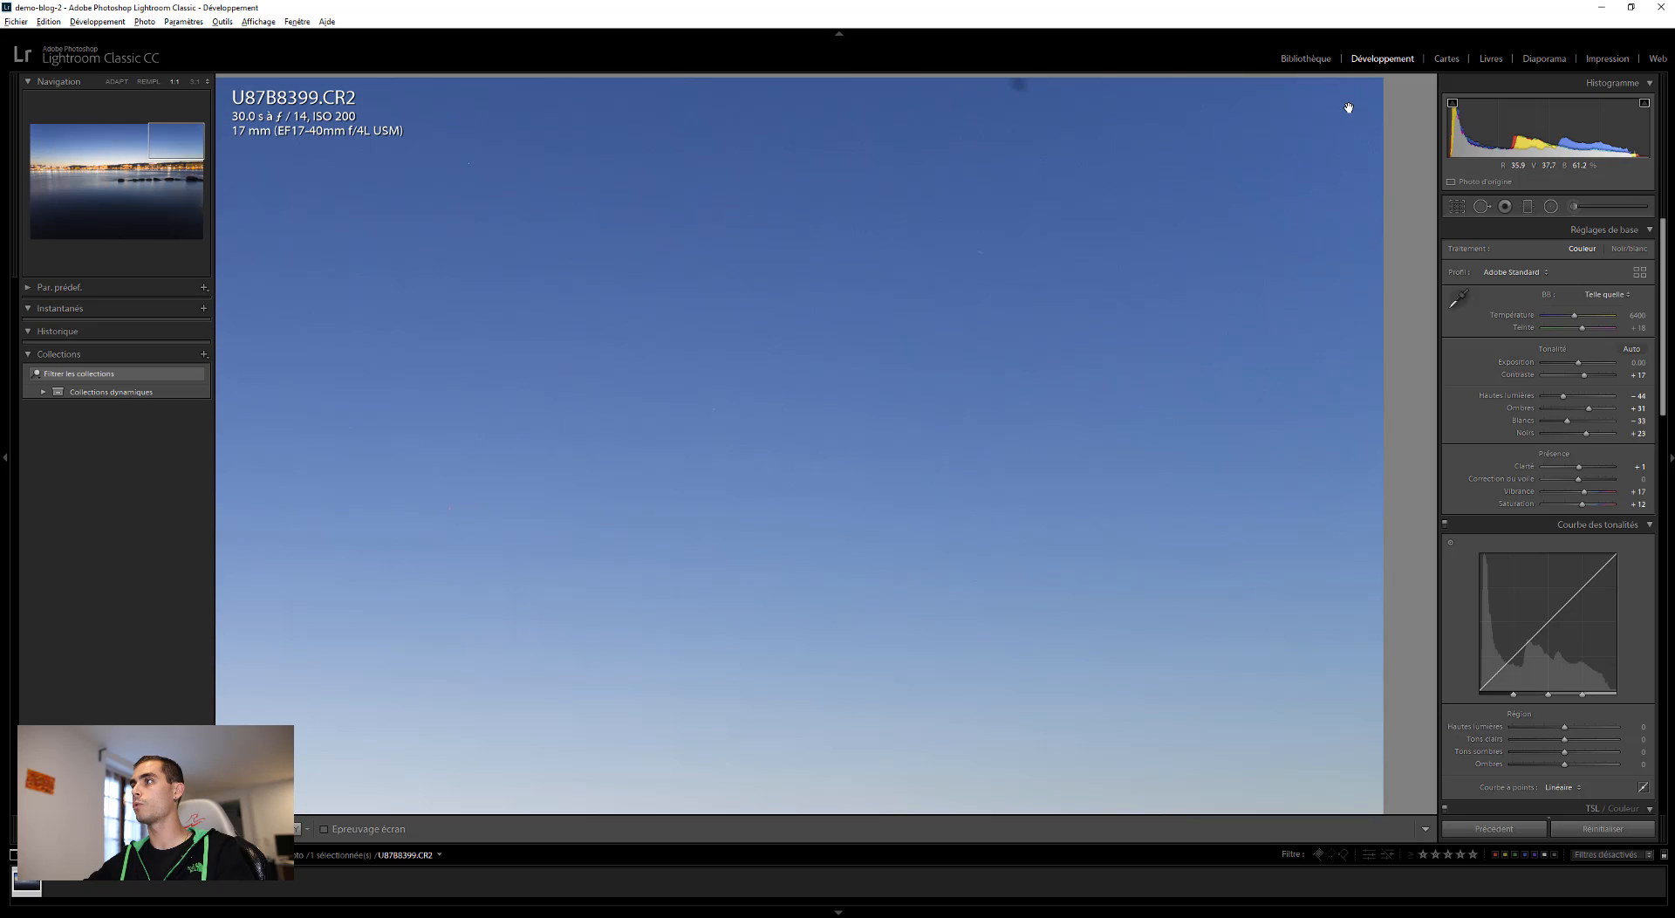
pyautogui.press('k')
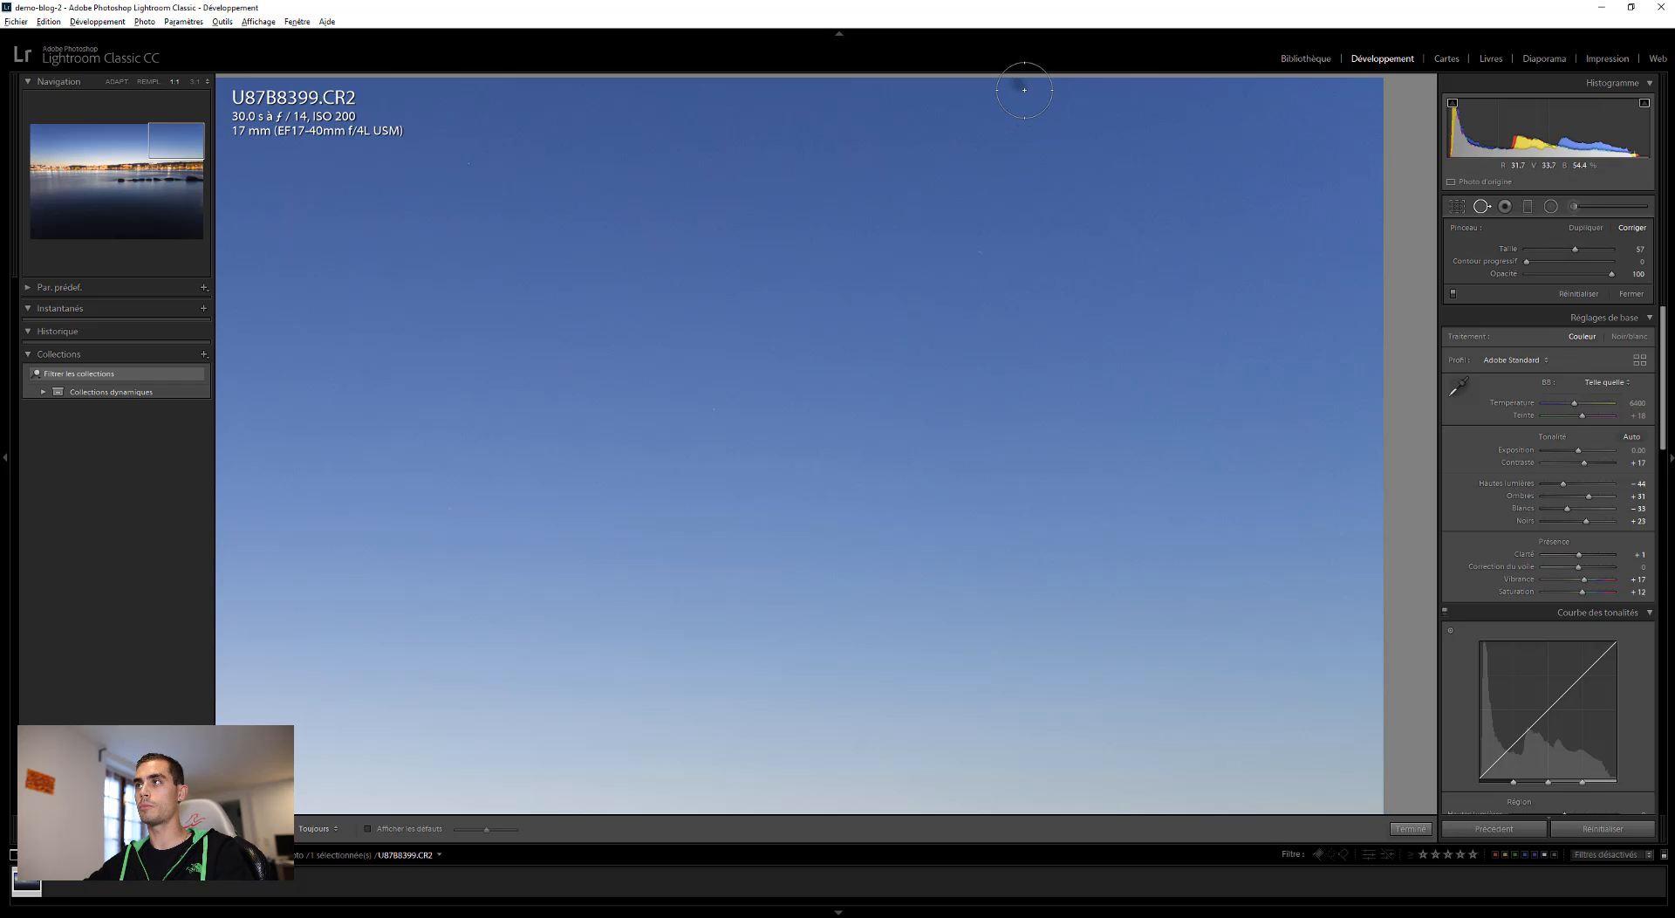
pyautogui.scroll(-5, 1021, 85)
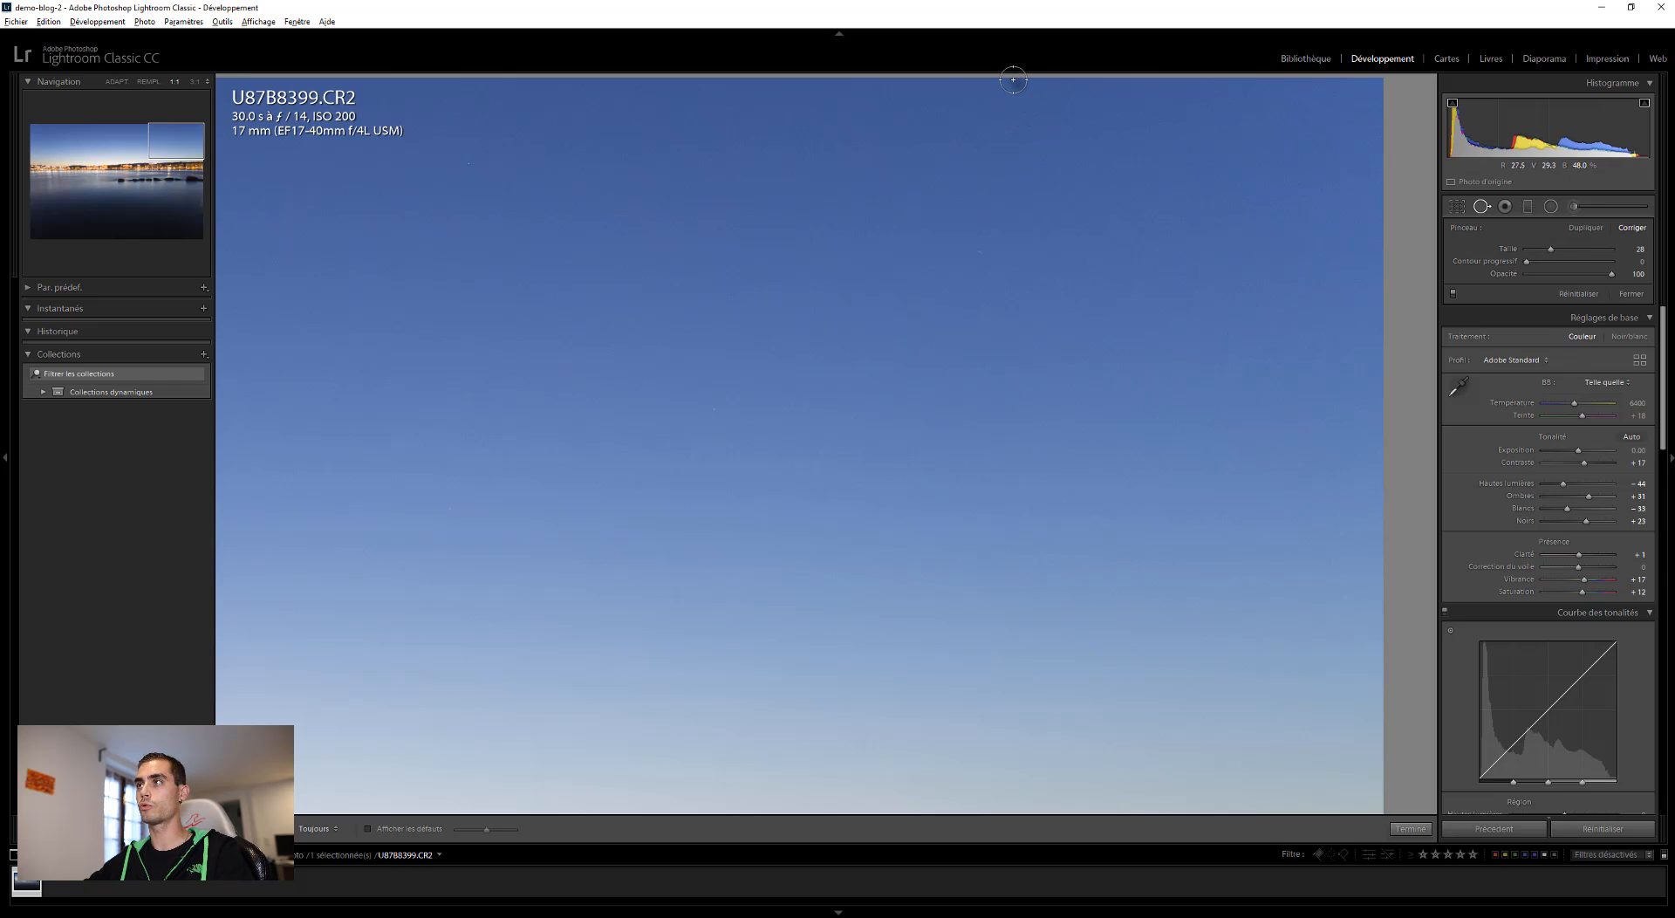
pyautogui.scroll(-1, 1013, 80)
pyautogui.click(1018, 84)
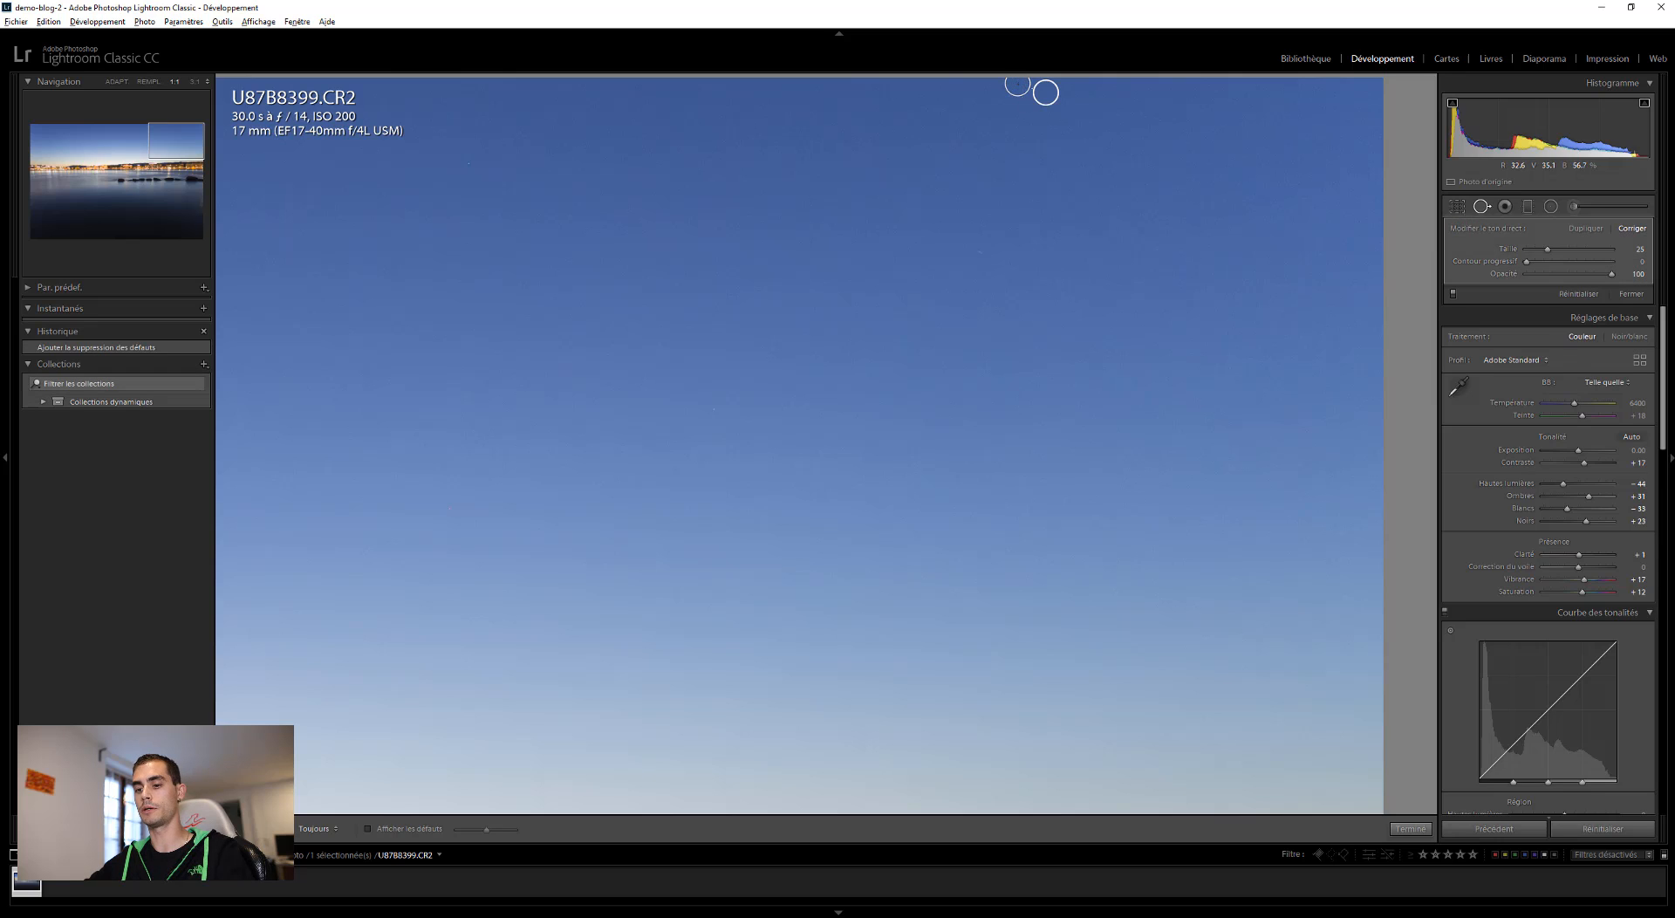
pyautogui.press('q')
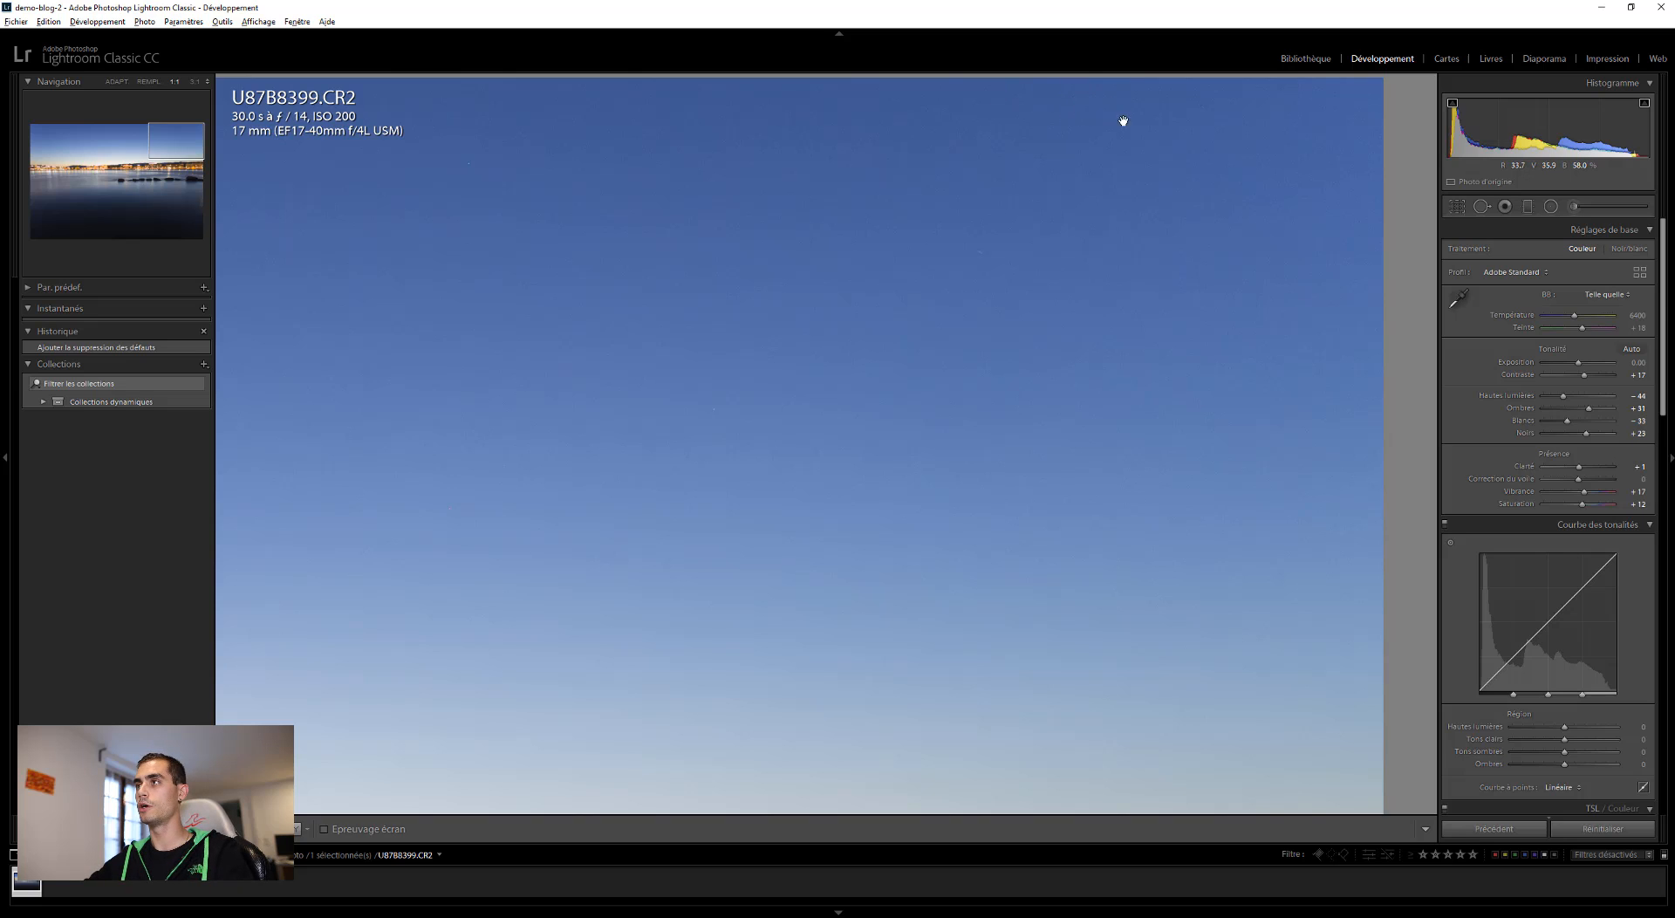
pyautogui.press('q')
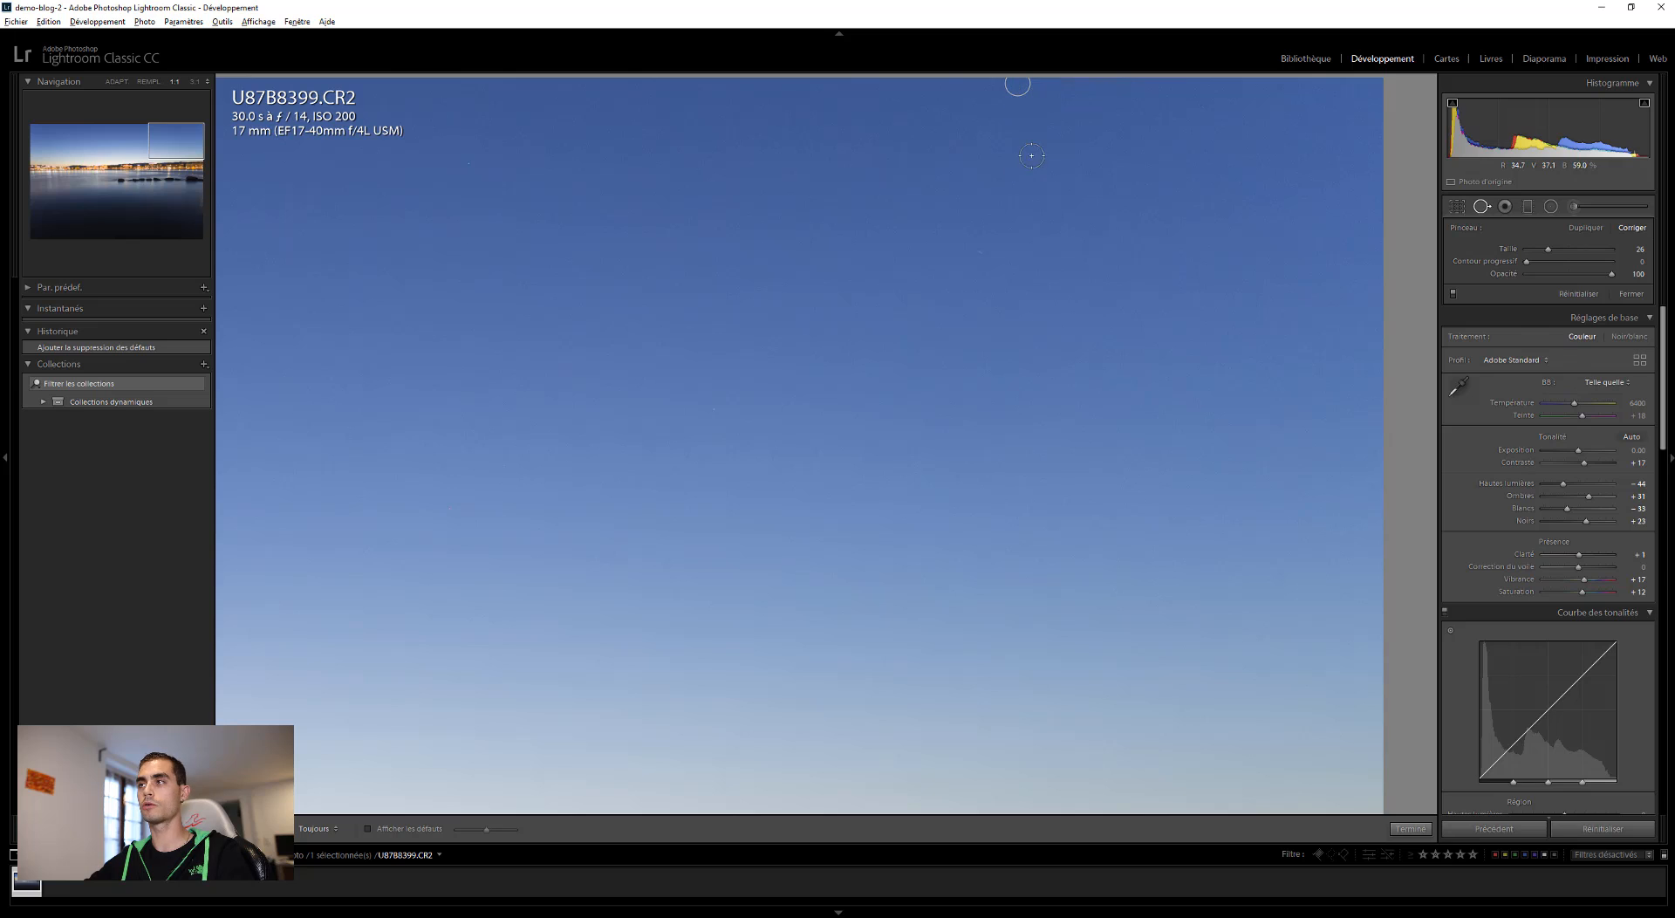
# Step: Move the dust-spot correction's sample source farther left in the upper sky and resize the correction to 23
pyautogui.click(1020, 88)
pyautogui.moveTo(1020, 88); pyautogui.dragTo(1017, 85)
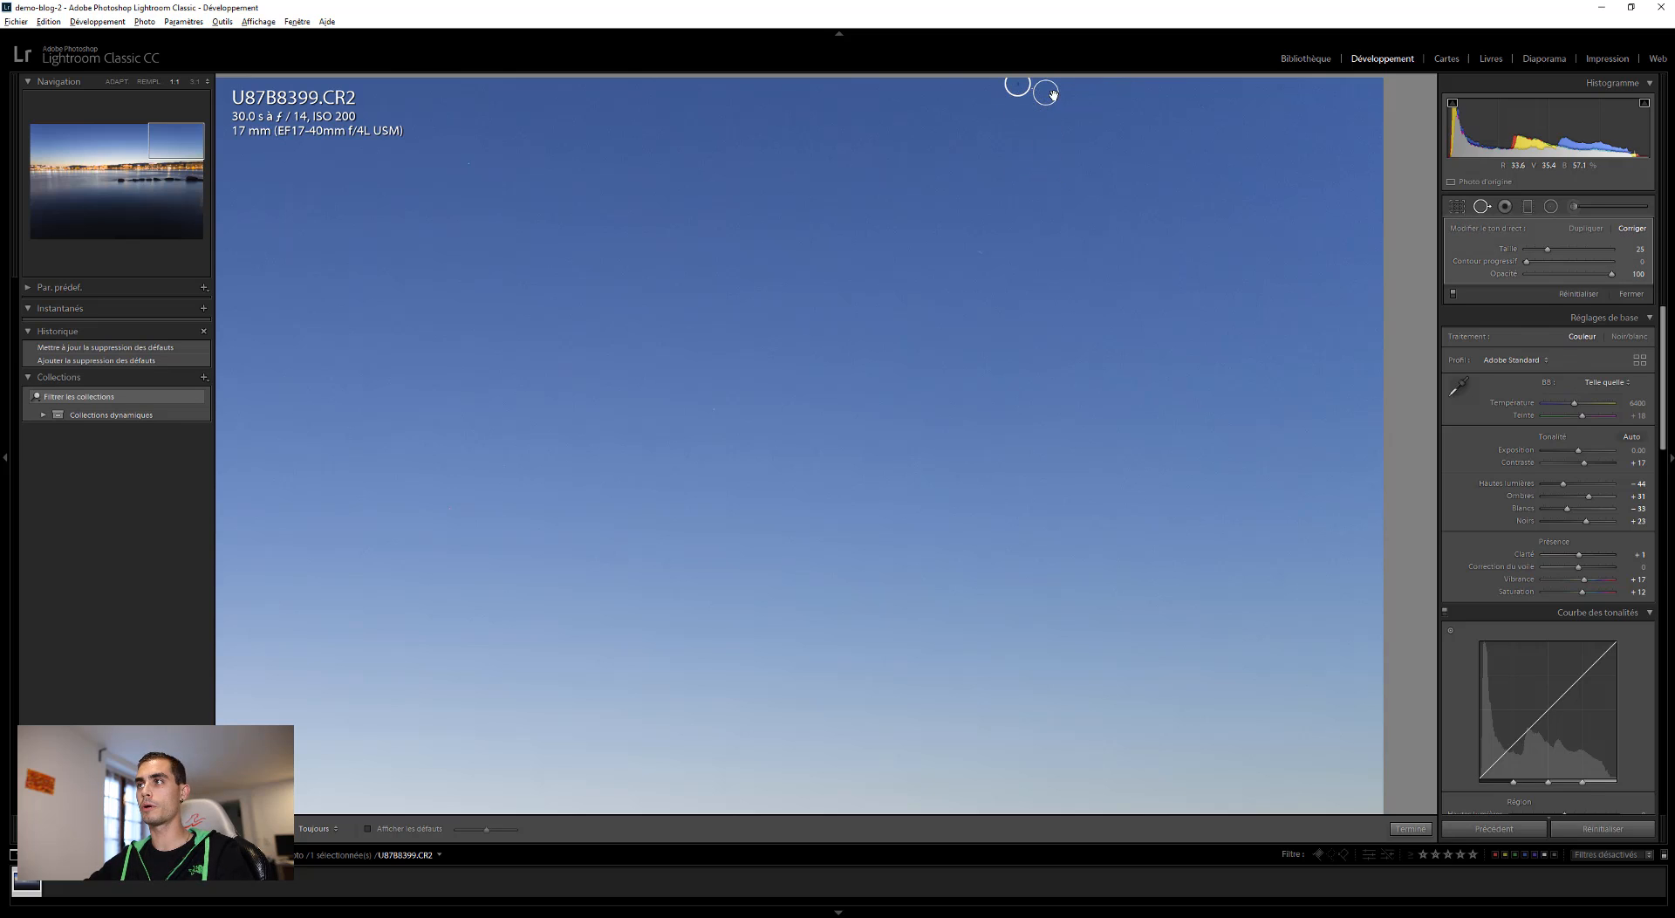
pyautogui.moveTo(1051, 93); pyautogui.dragTo(624, 134)
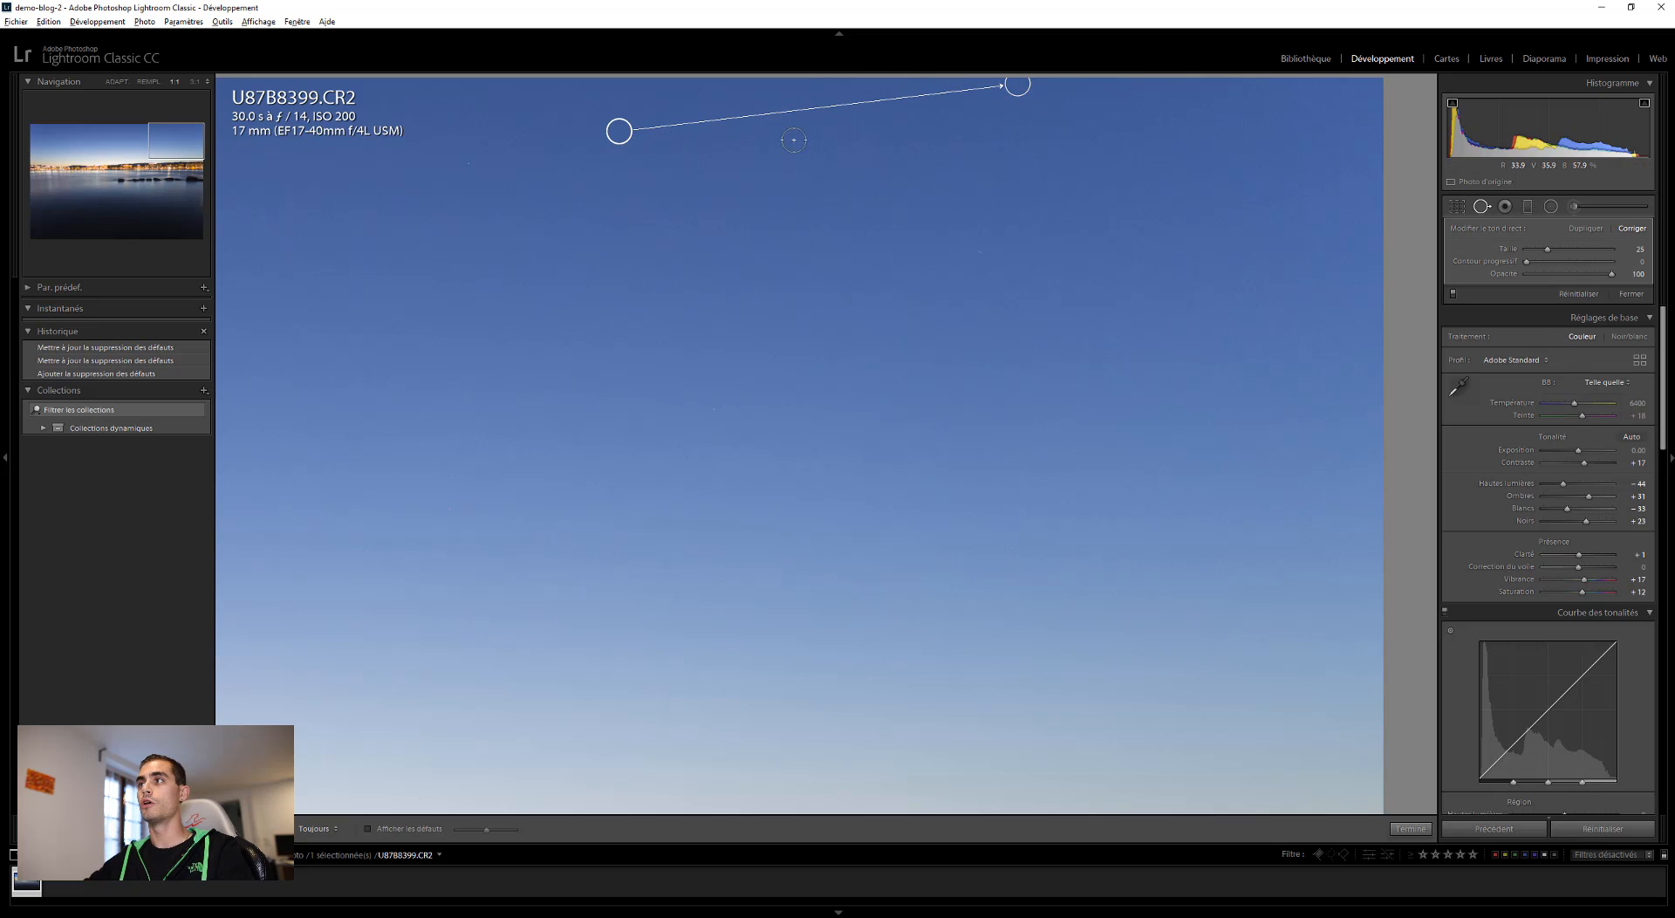
pyautogui.moveTo(1015, 94); pyautogui.dragTo(1016, 110)
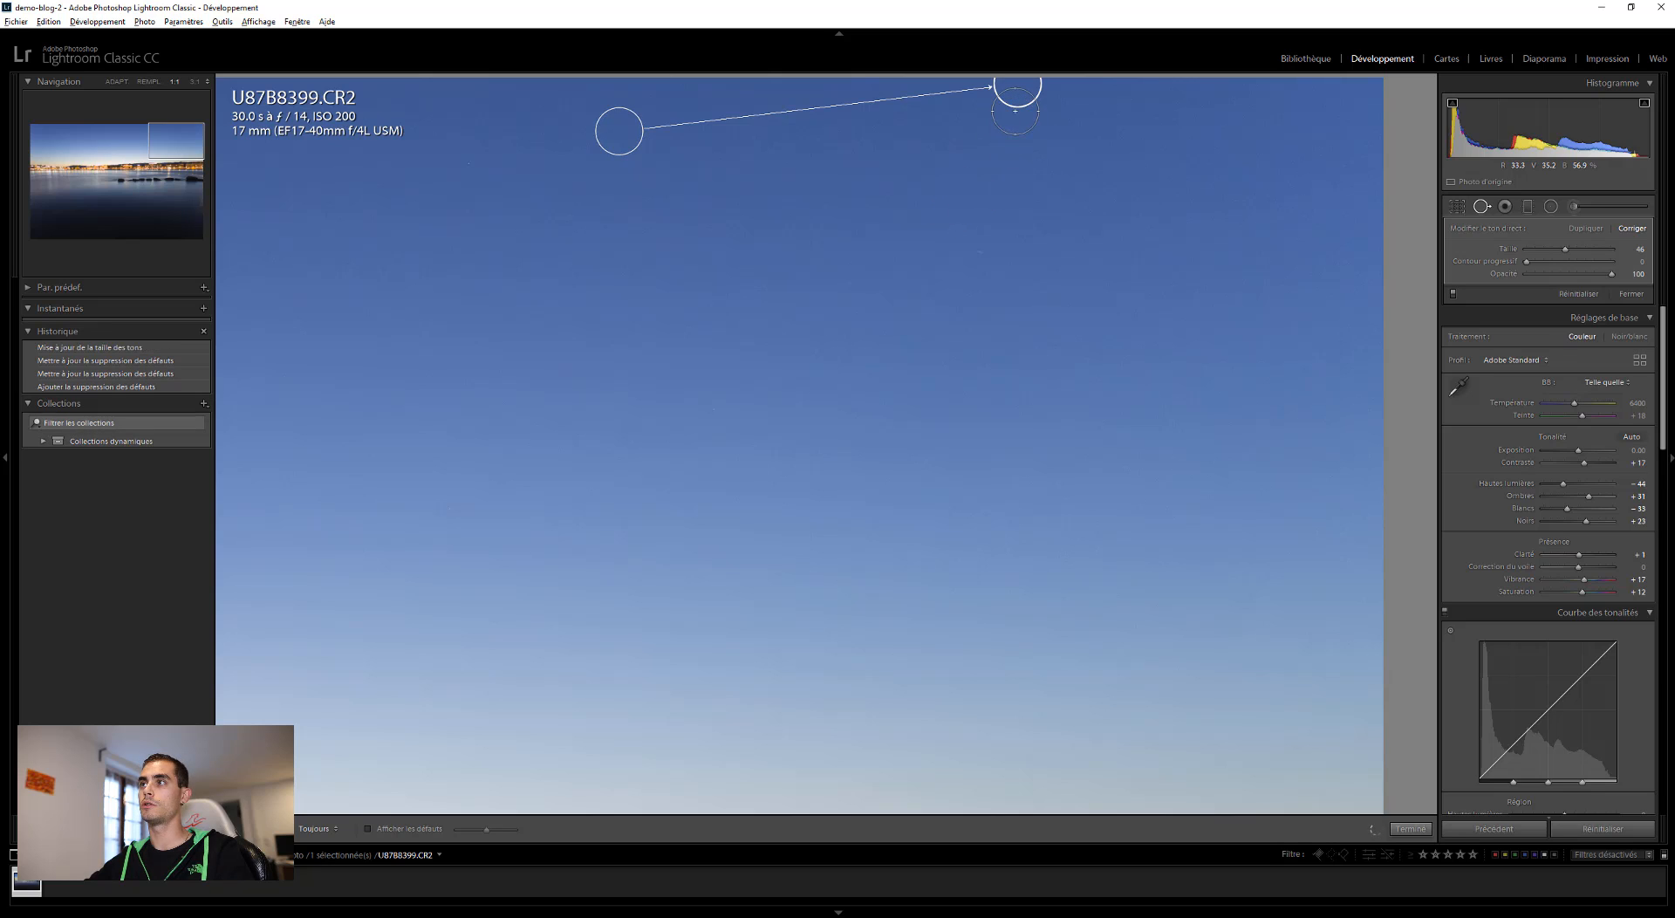
pyautogui.moveTo(1011, 105); pyautogui.dragTo(1011, 96)
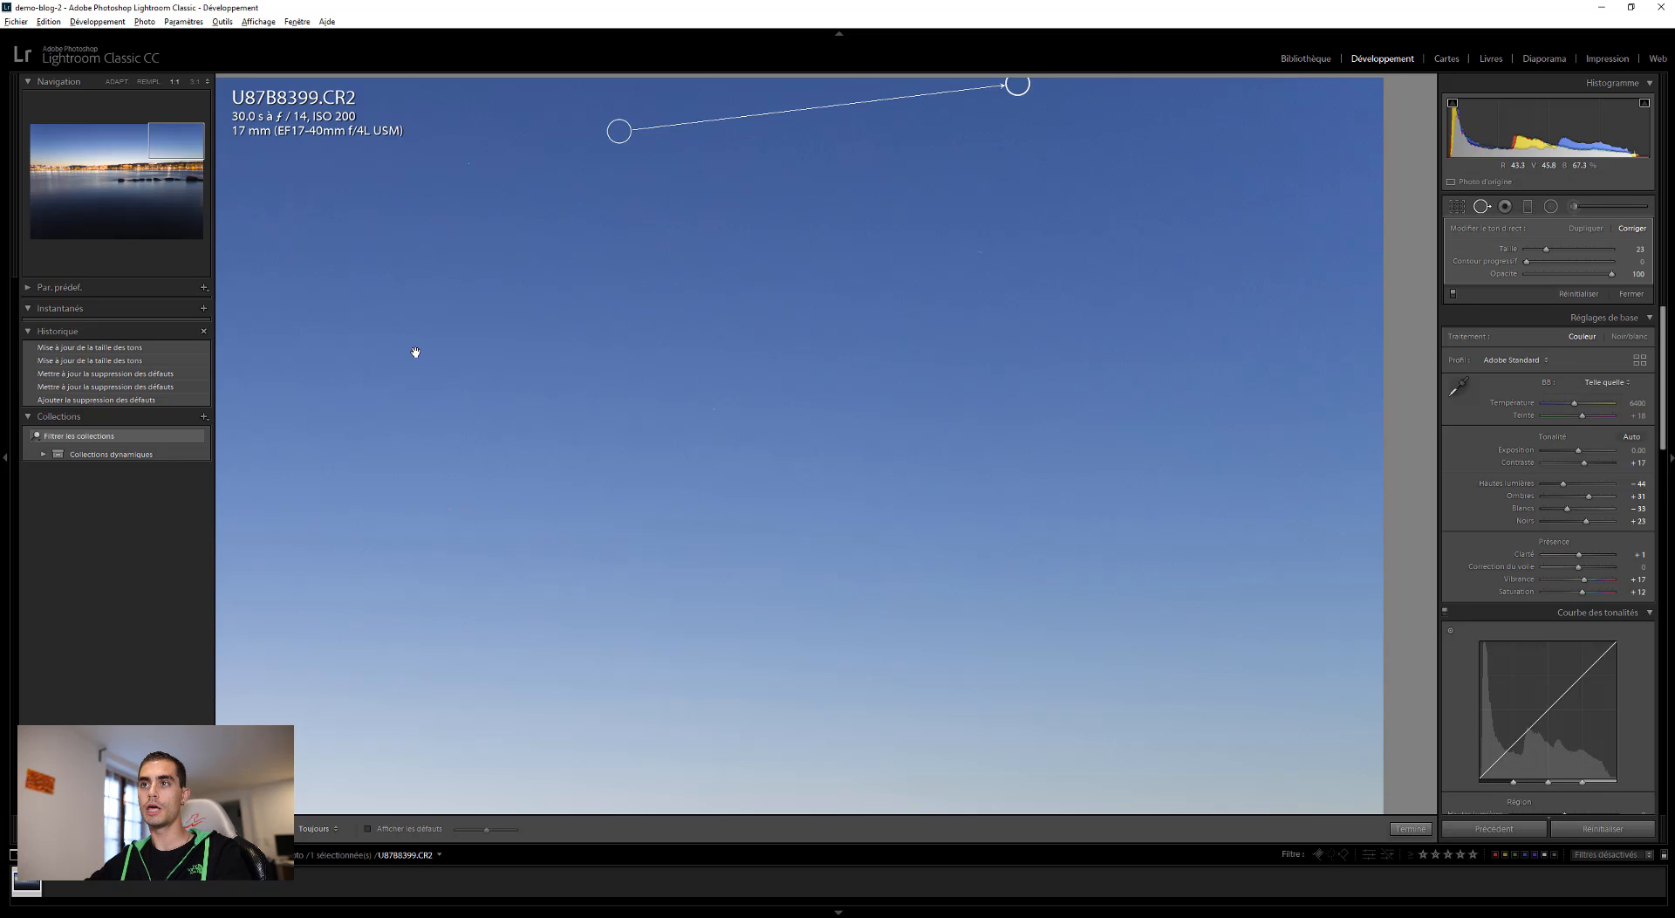
# Step: Heal three small dust spots in the left half of the sky with a size 18 brush and preview the sky without the overlays
pyautogui.moveTo(411, 352); pyautogui.dragTo(1222, 325)
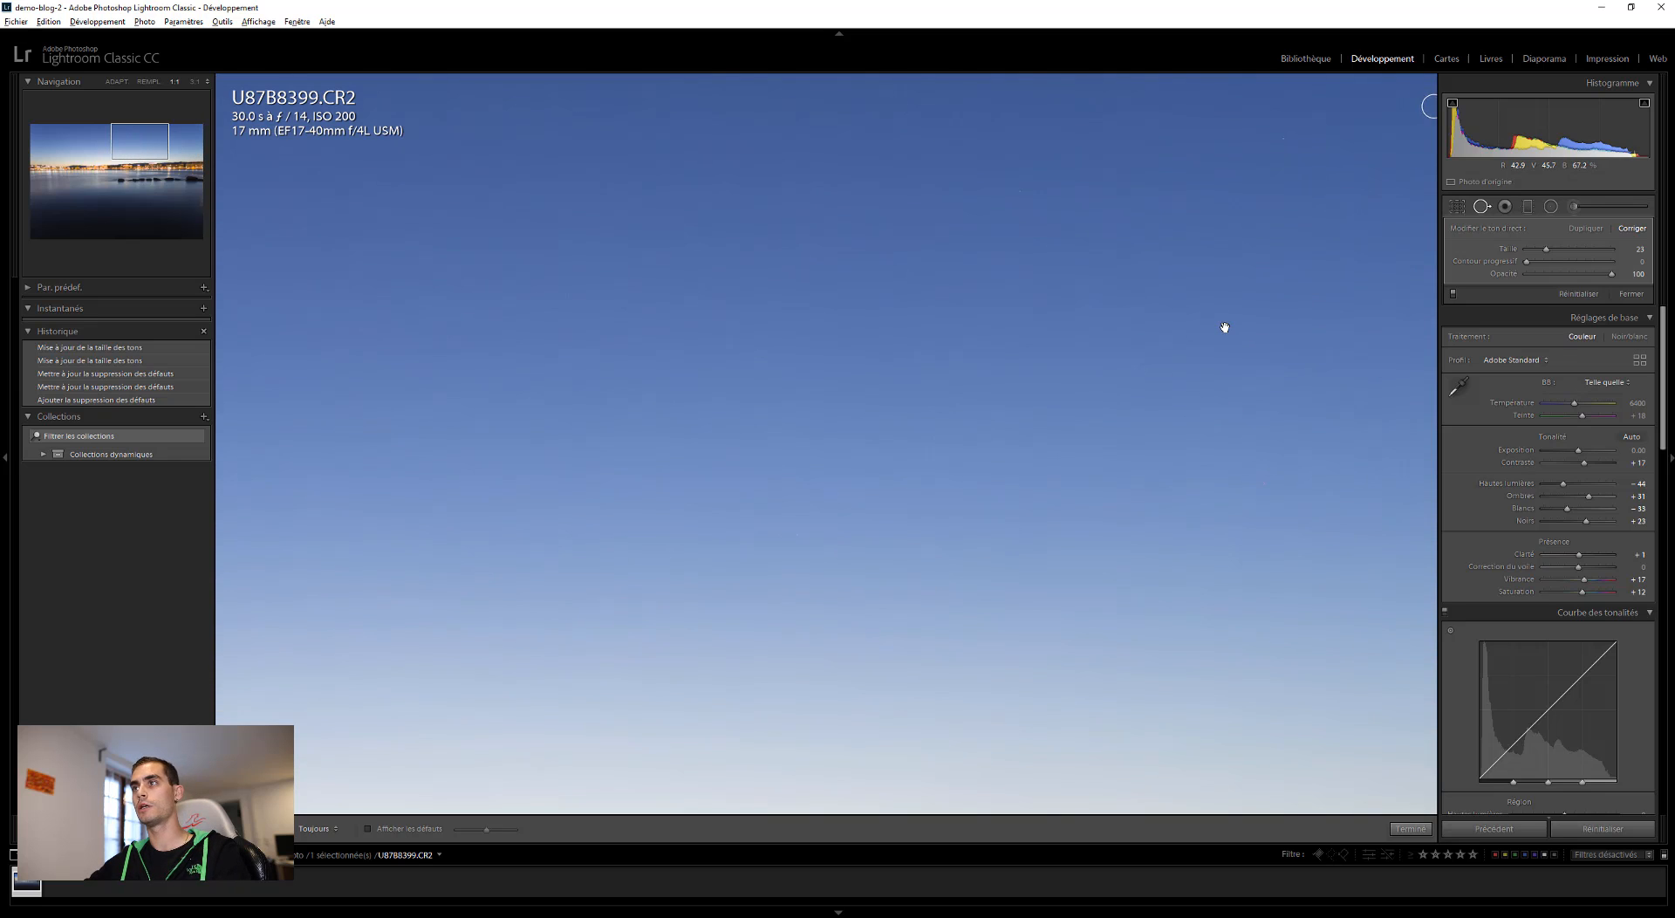
pyautogui.moveTo(425, 355); pyautogui.dragTo(1051, 337)
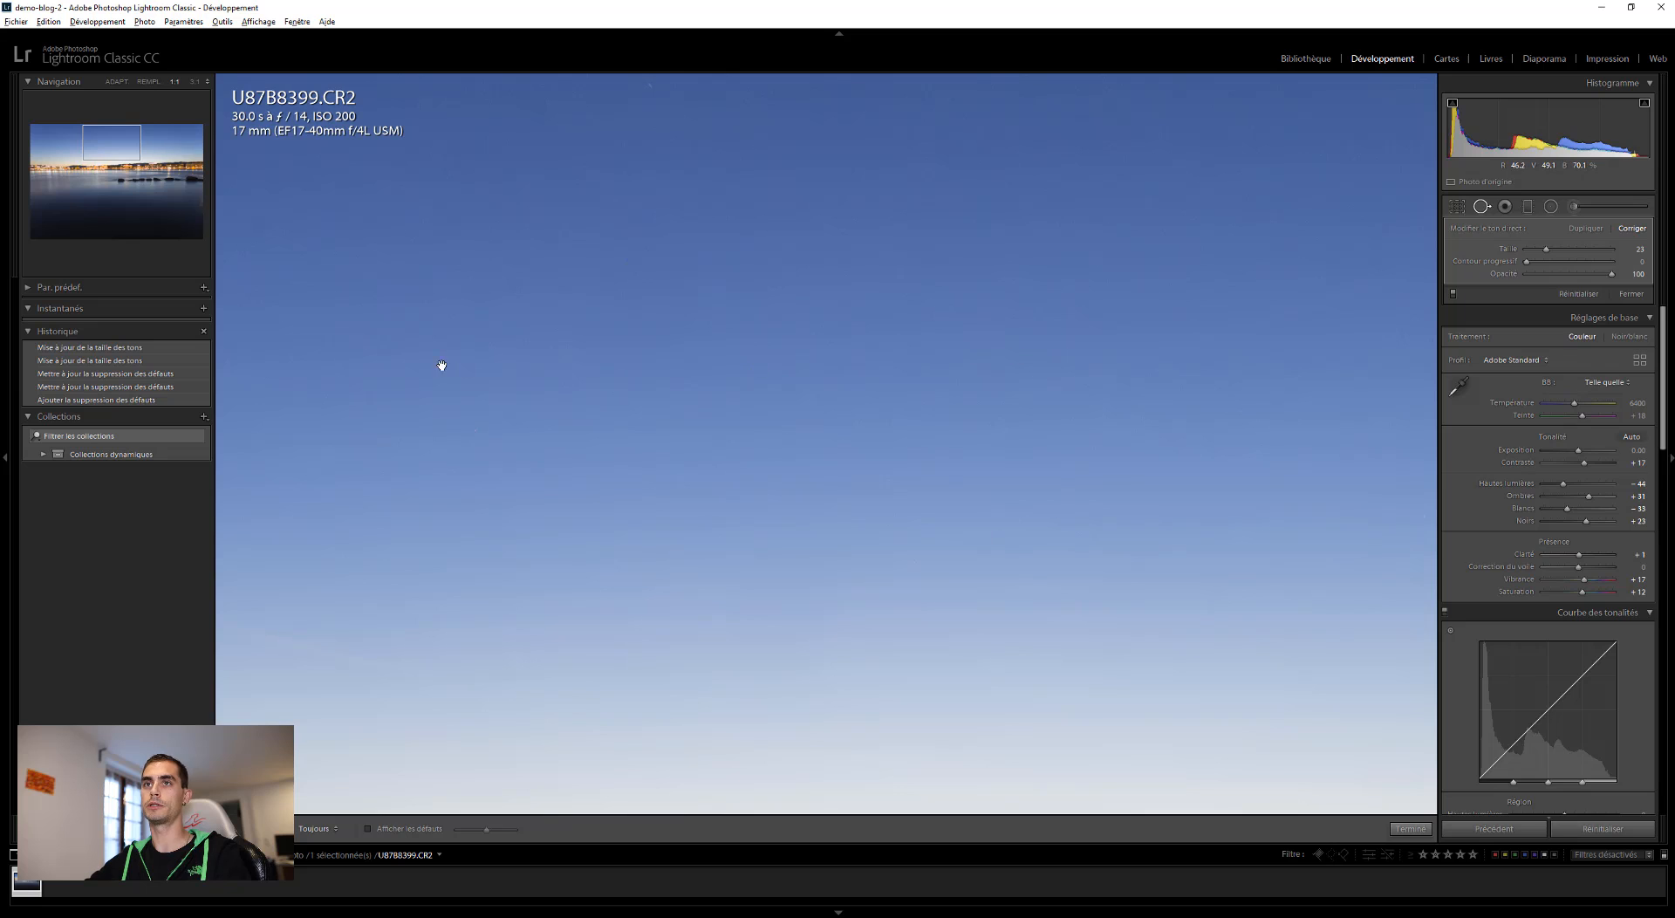
pyautogui.moveTo(441, 366); pyautogui.dragTo(928, 370)
pyautogui.moveTo(475, 372); pyautogui.dragTo(613, 374)
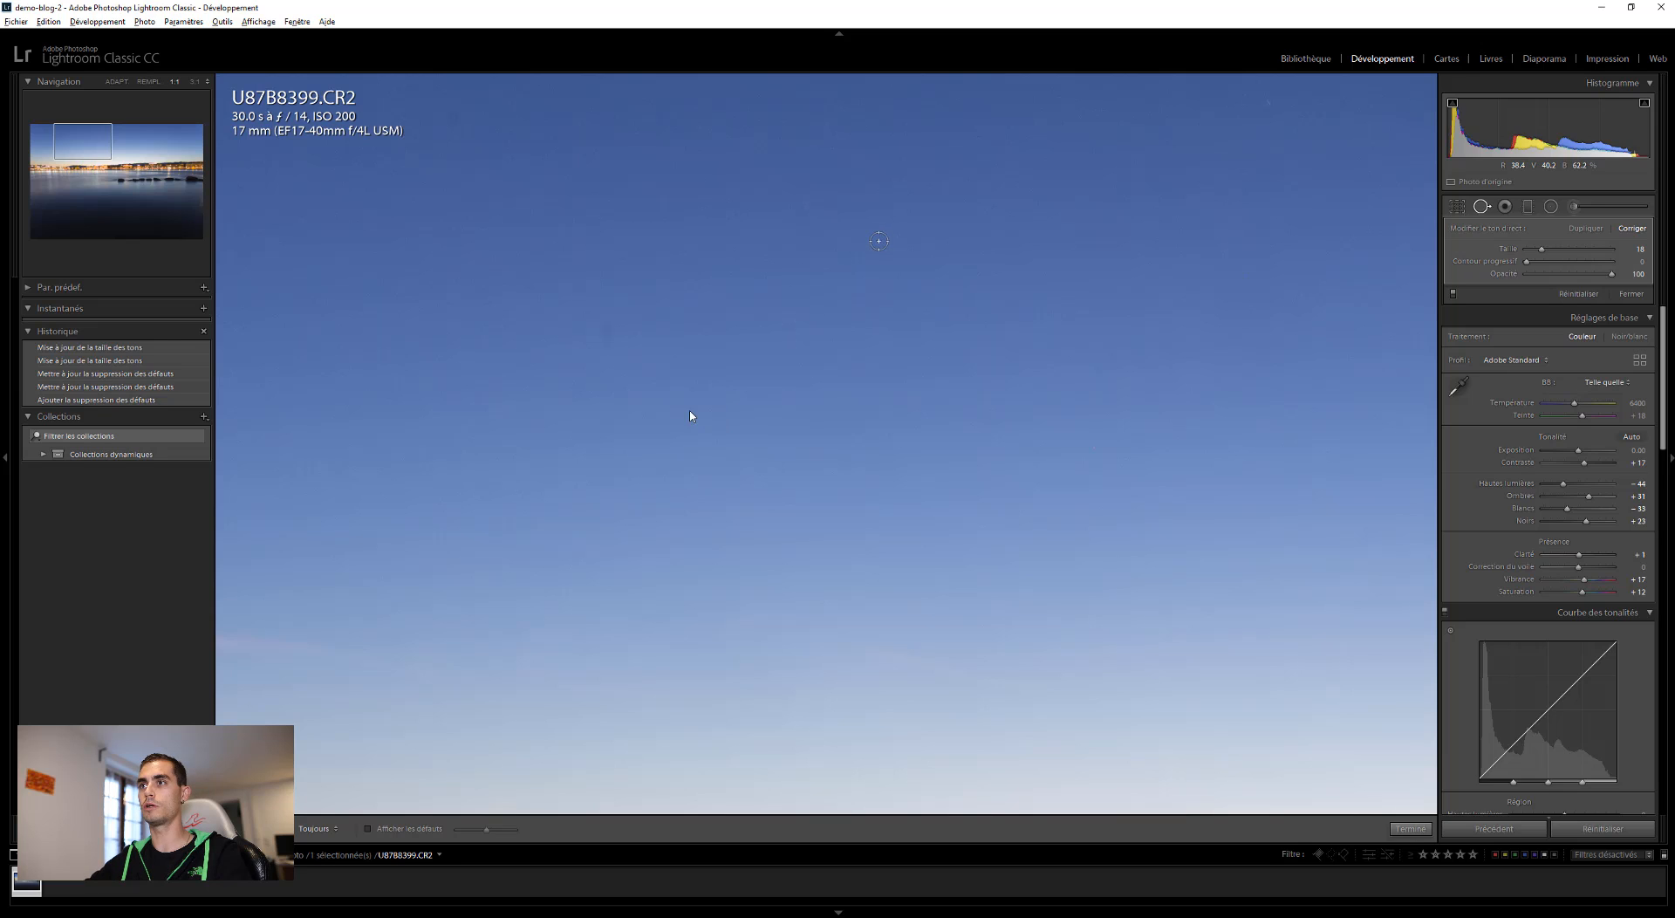
pyautogui.click(878, 241)
pyautogui.click(608, 328)
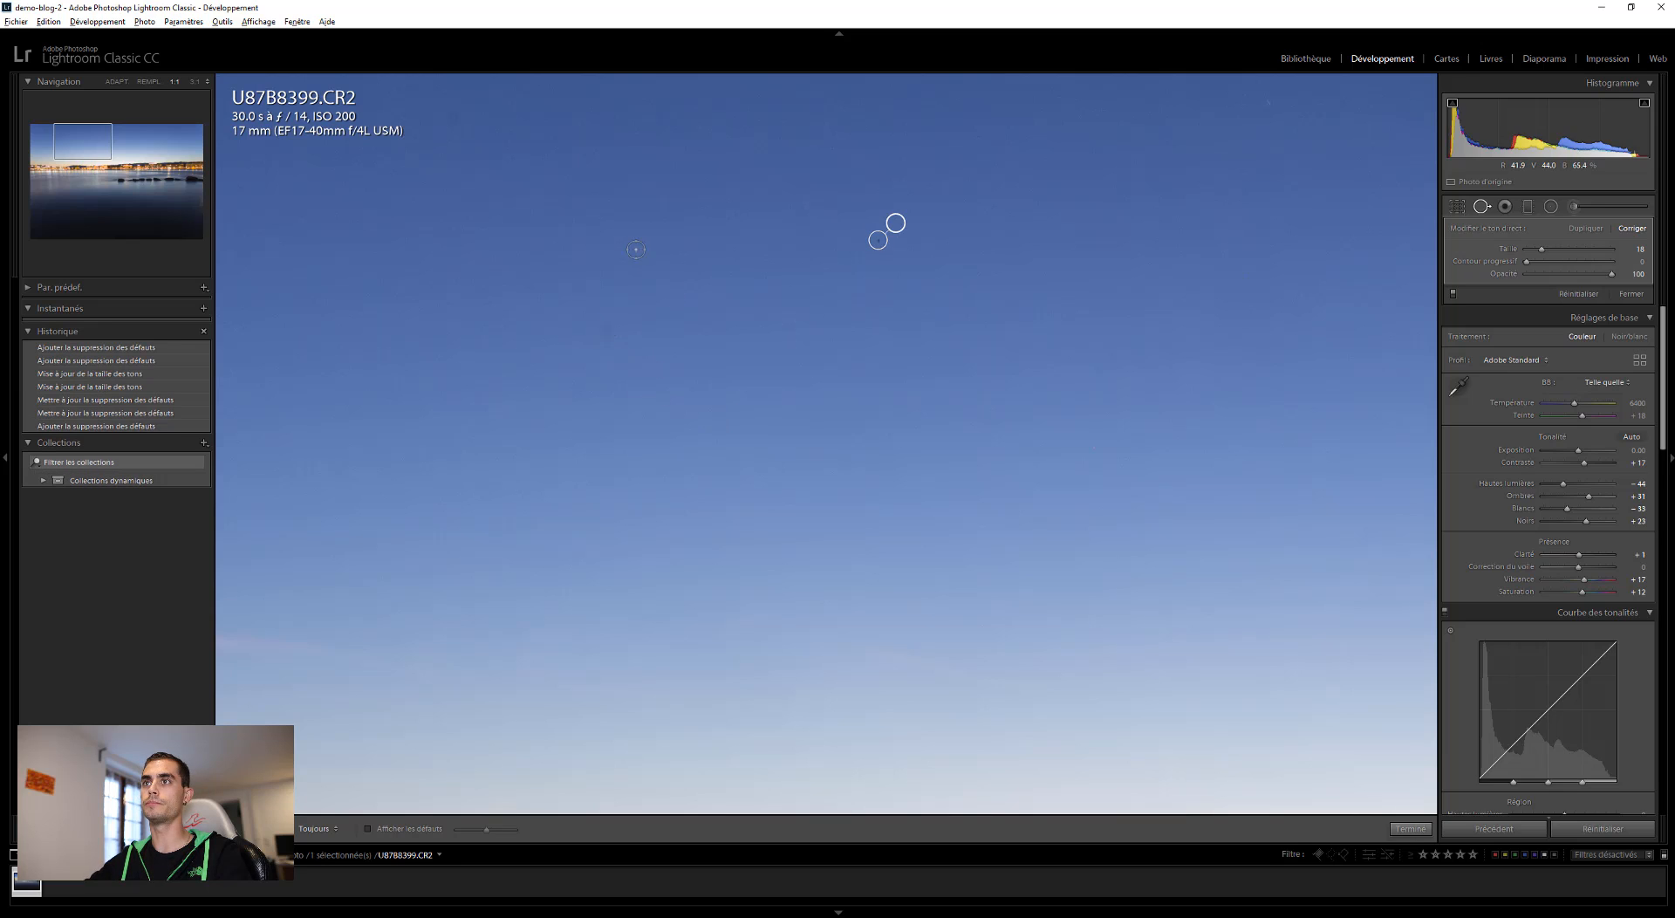
pyautogui.click(452, 116)
pyautogui.press('q')
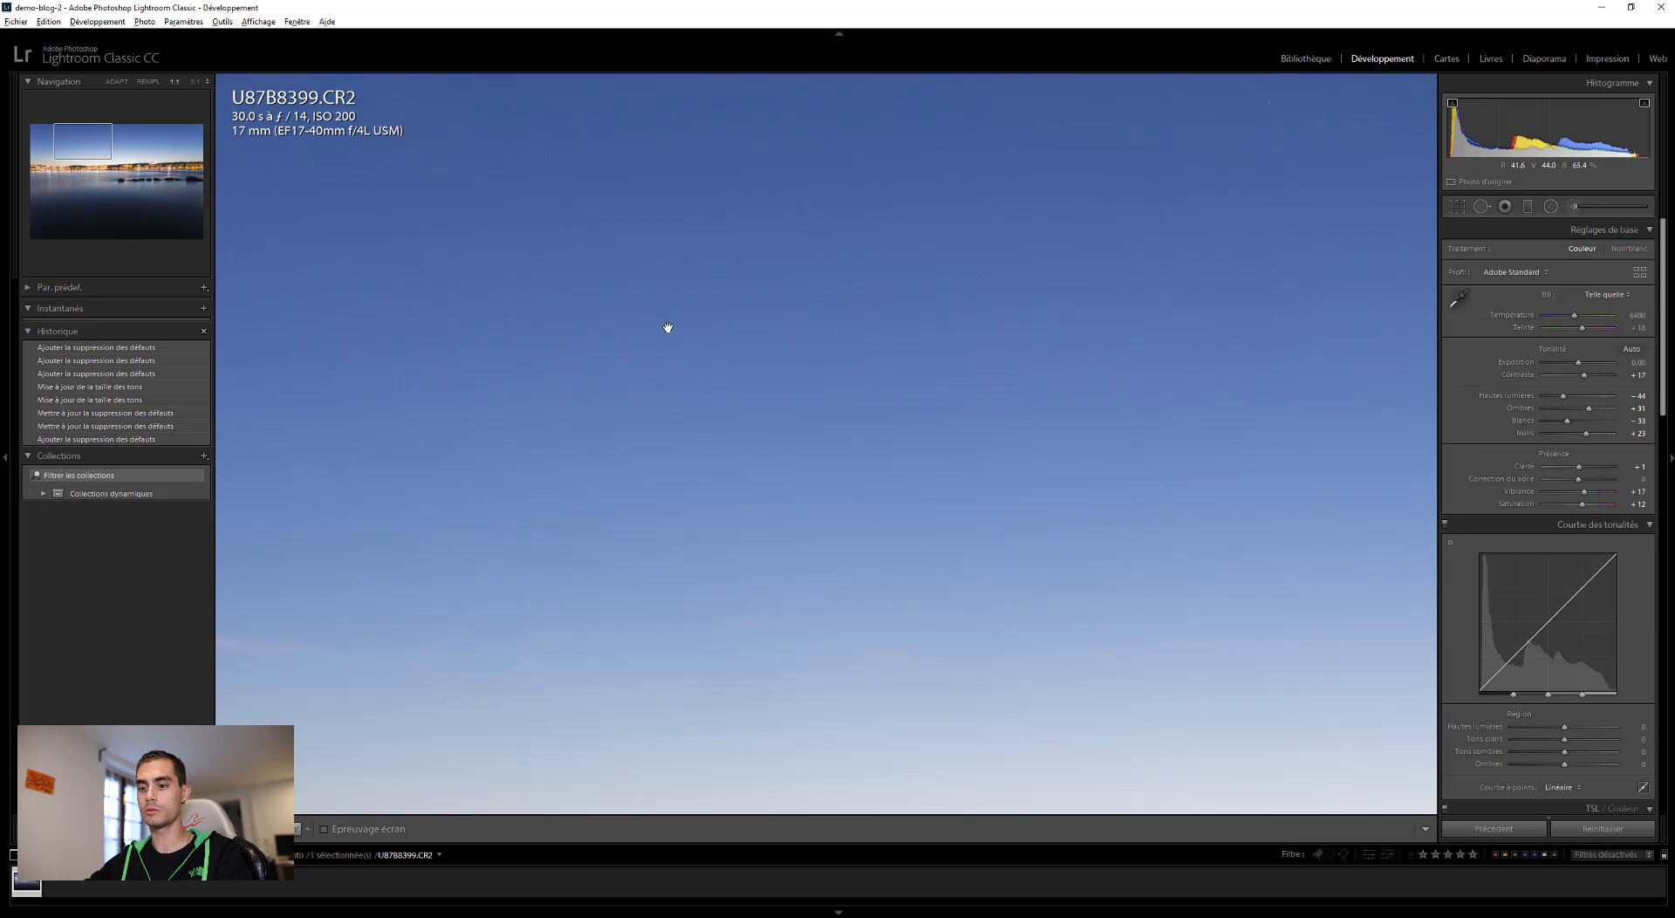
pyautogui.press('q')
pyautogui.press('q')
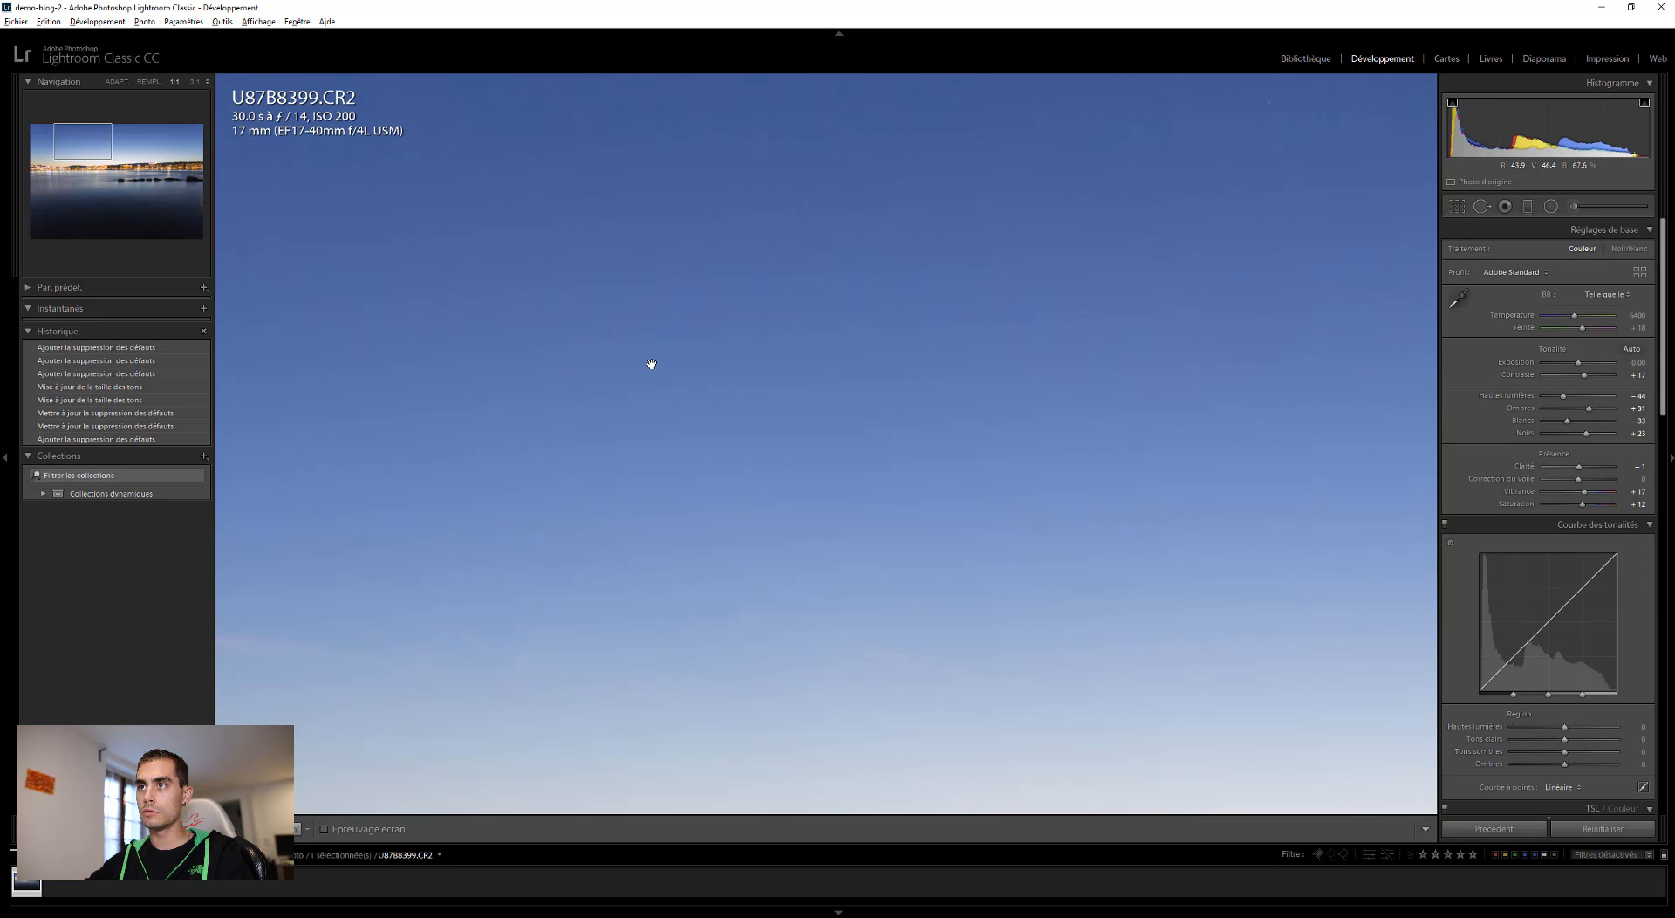
# Step: Delete the lowest of the three new sky corrections and heal that dust spot again with a larger brush
pyautogui.press('q')
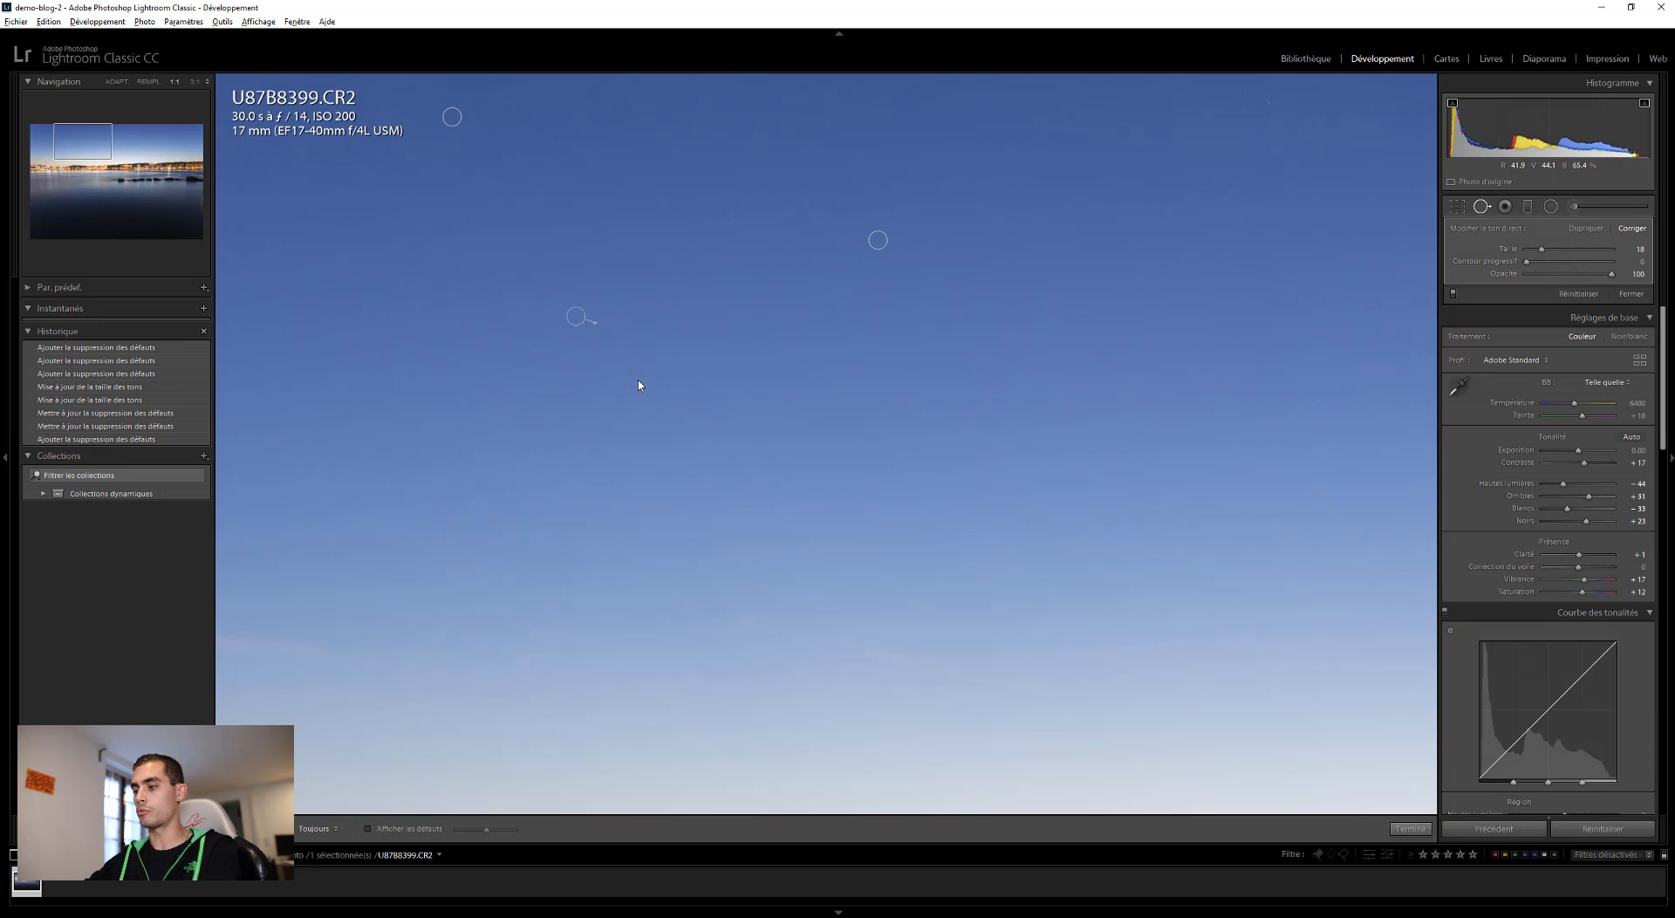
pyautogui.press('Delete')
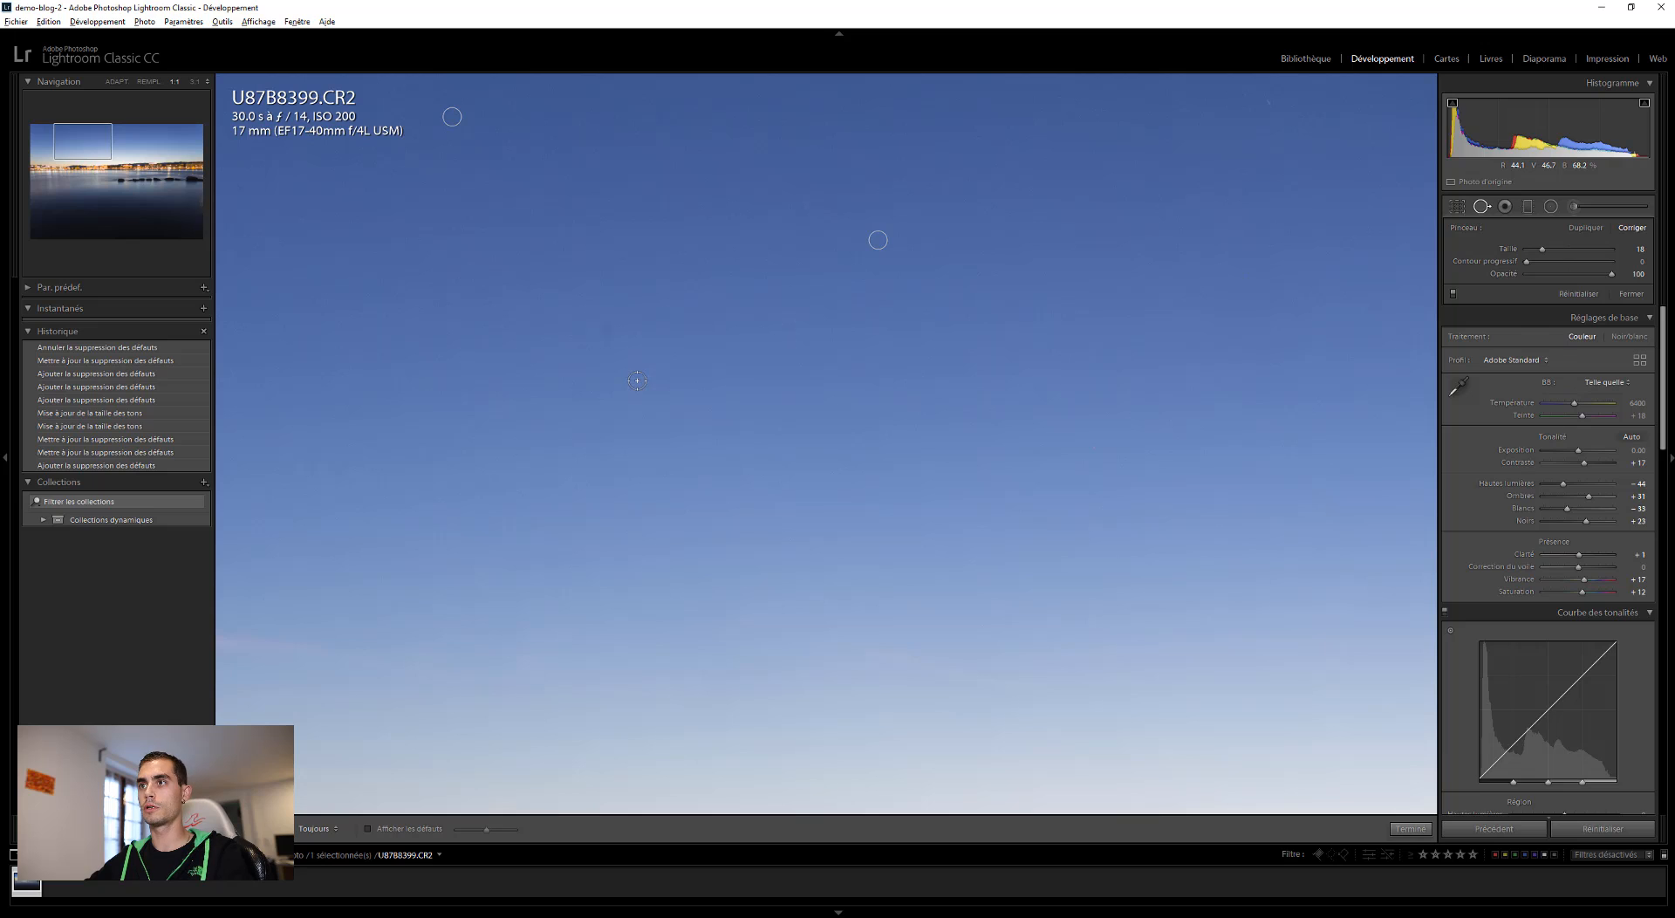
pyautogui.click(609, 328)
pyautogui.press('q')
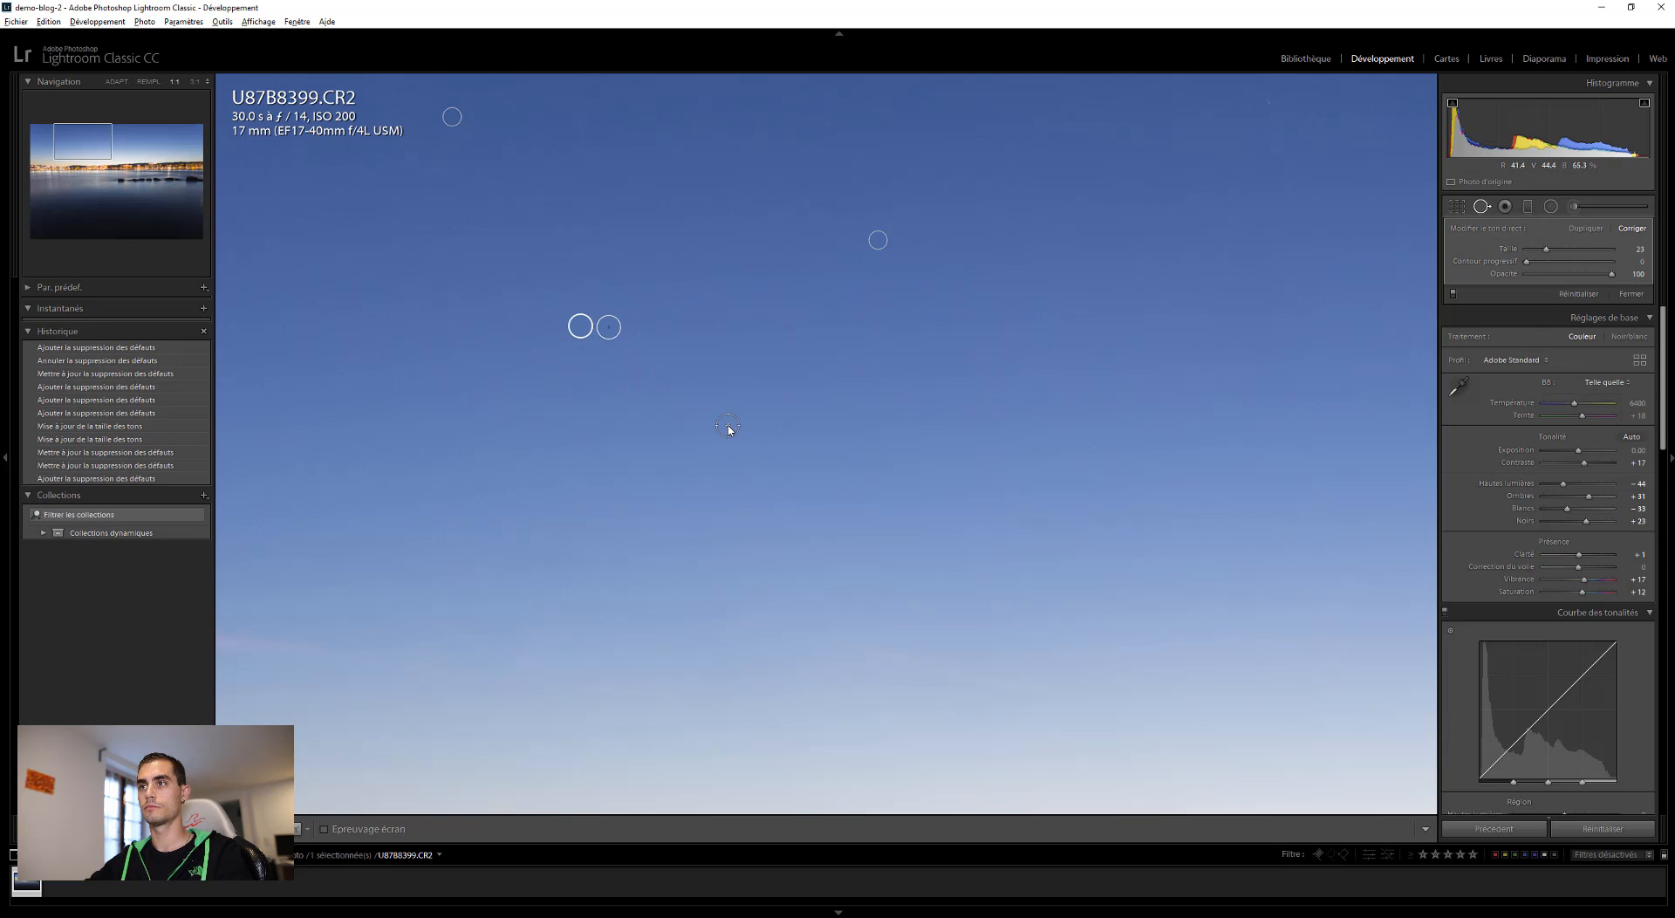
# Step: Paint a short spot removal stroke over the bright speck in the dark water below the rocks, using brush size 13
pyautogui.moveTo(628, 311); pyautogui.dragTo(660, 214)
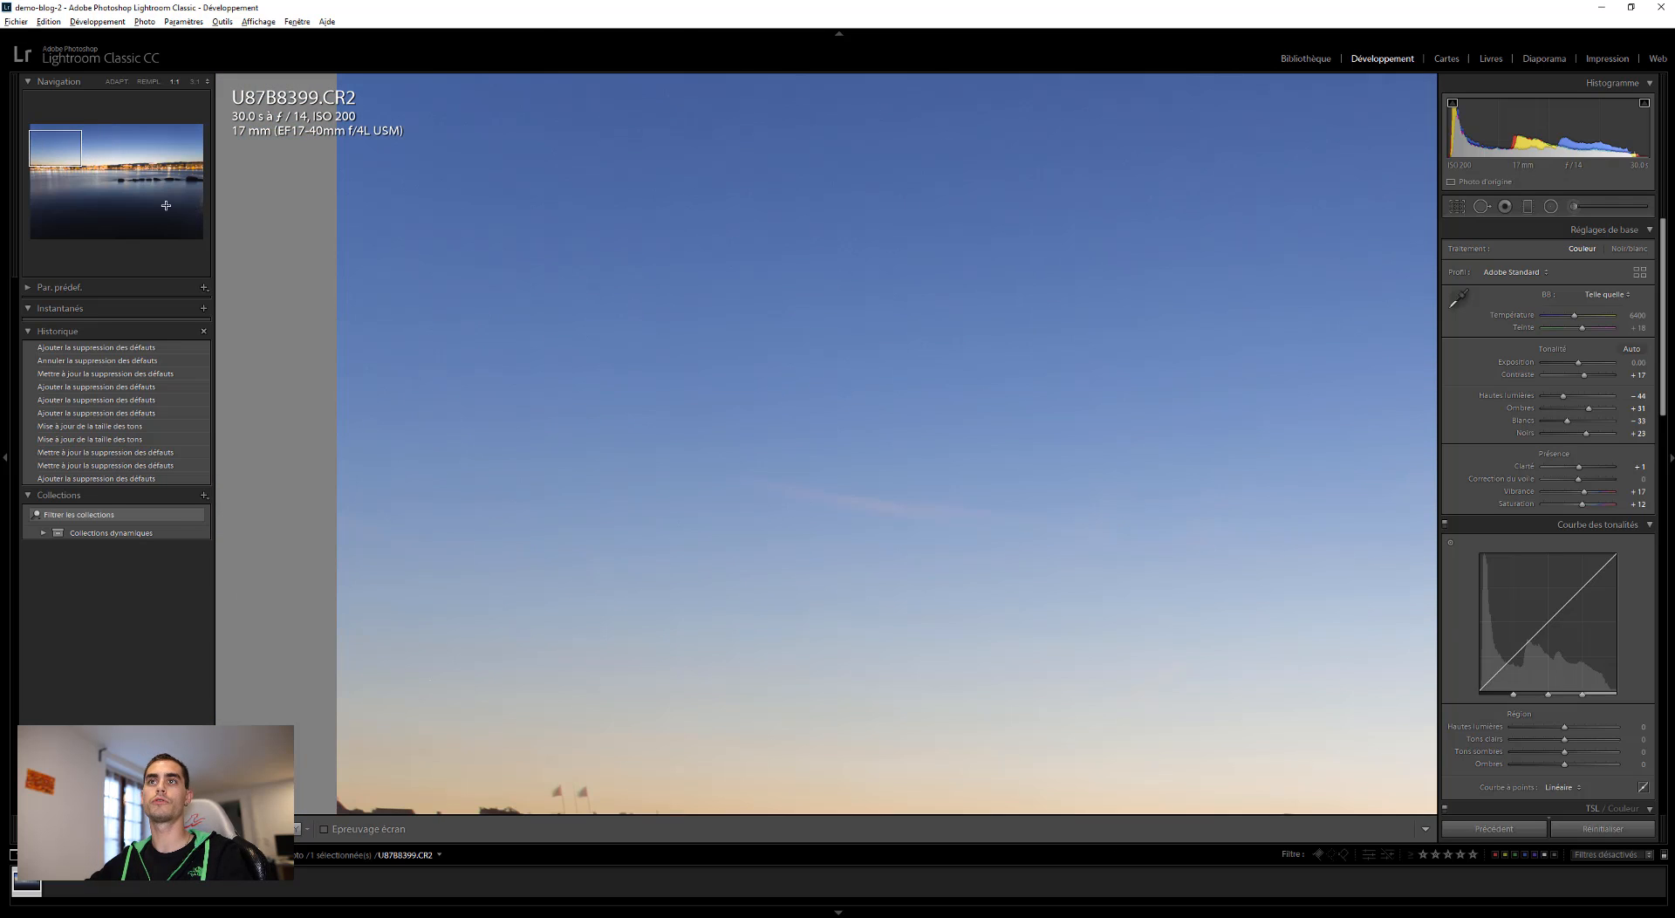
pyautogui.click(122, 196)
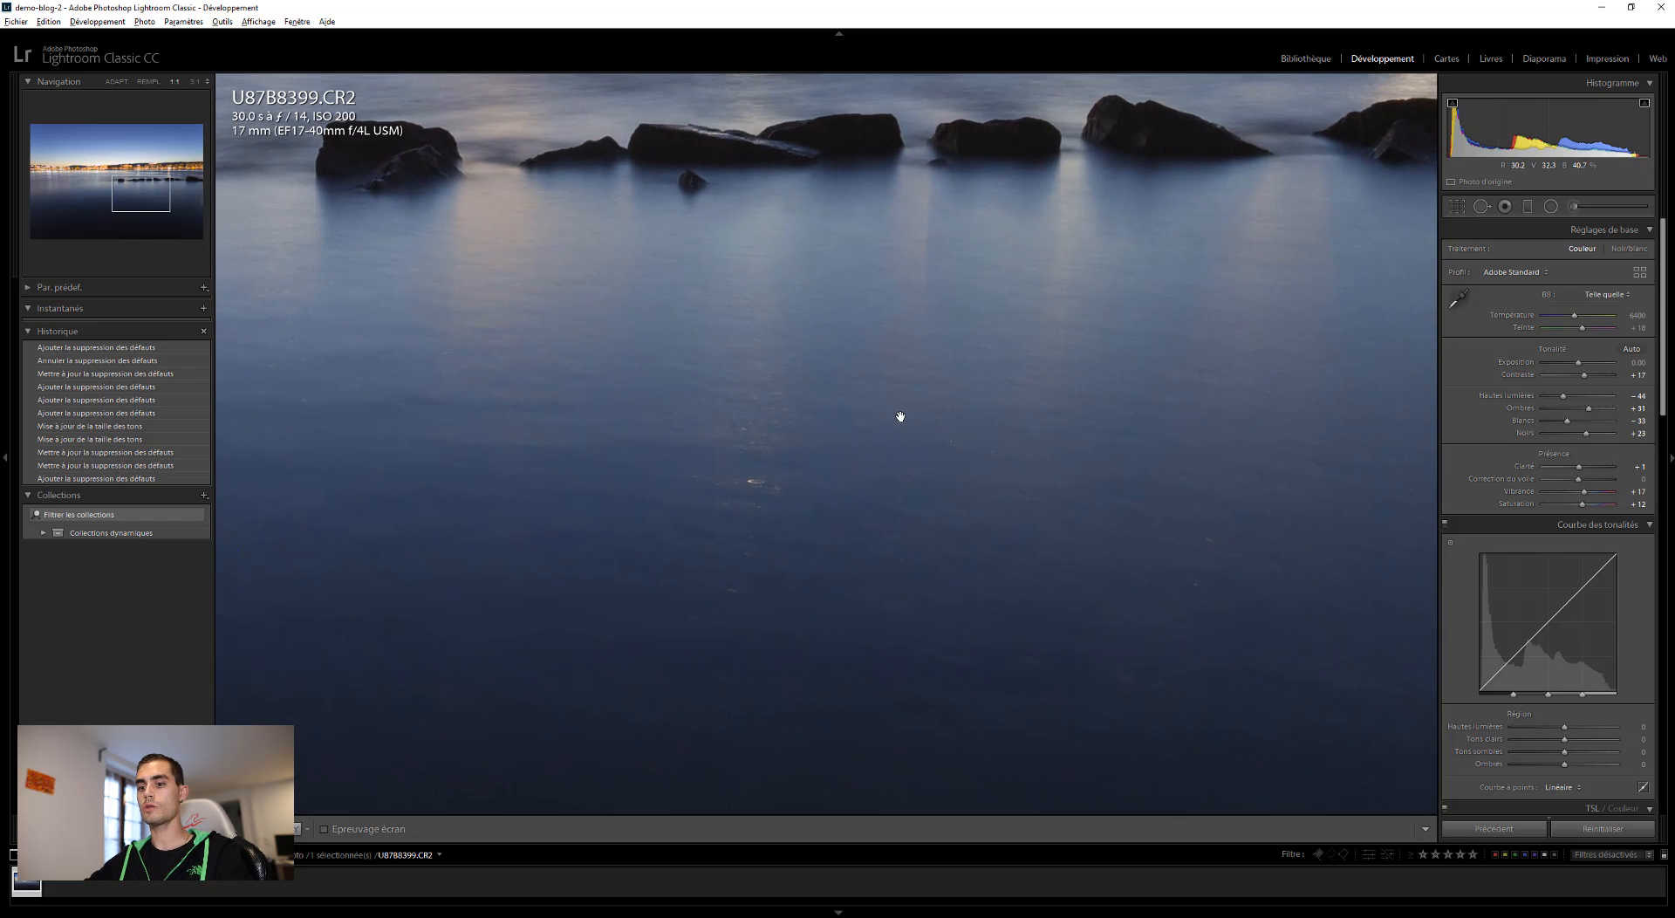
pyautogui.press('k')
pyautogui.scroll(-5, 756, 482)
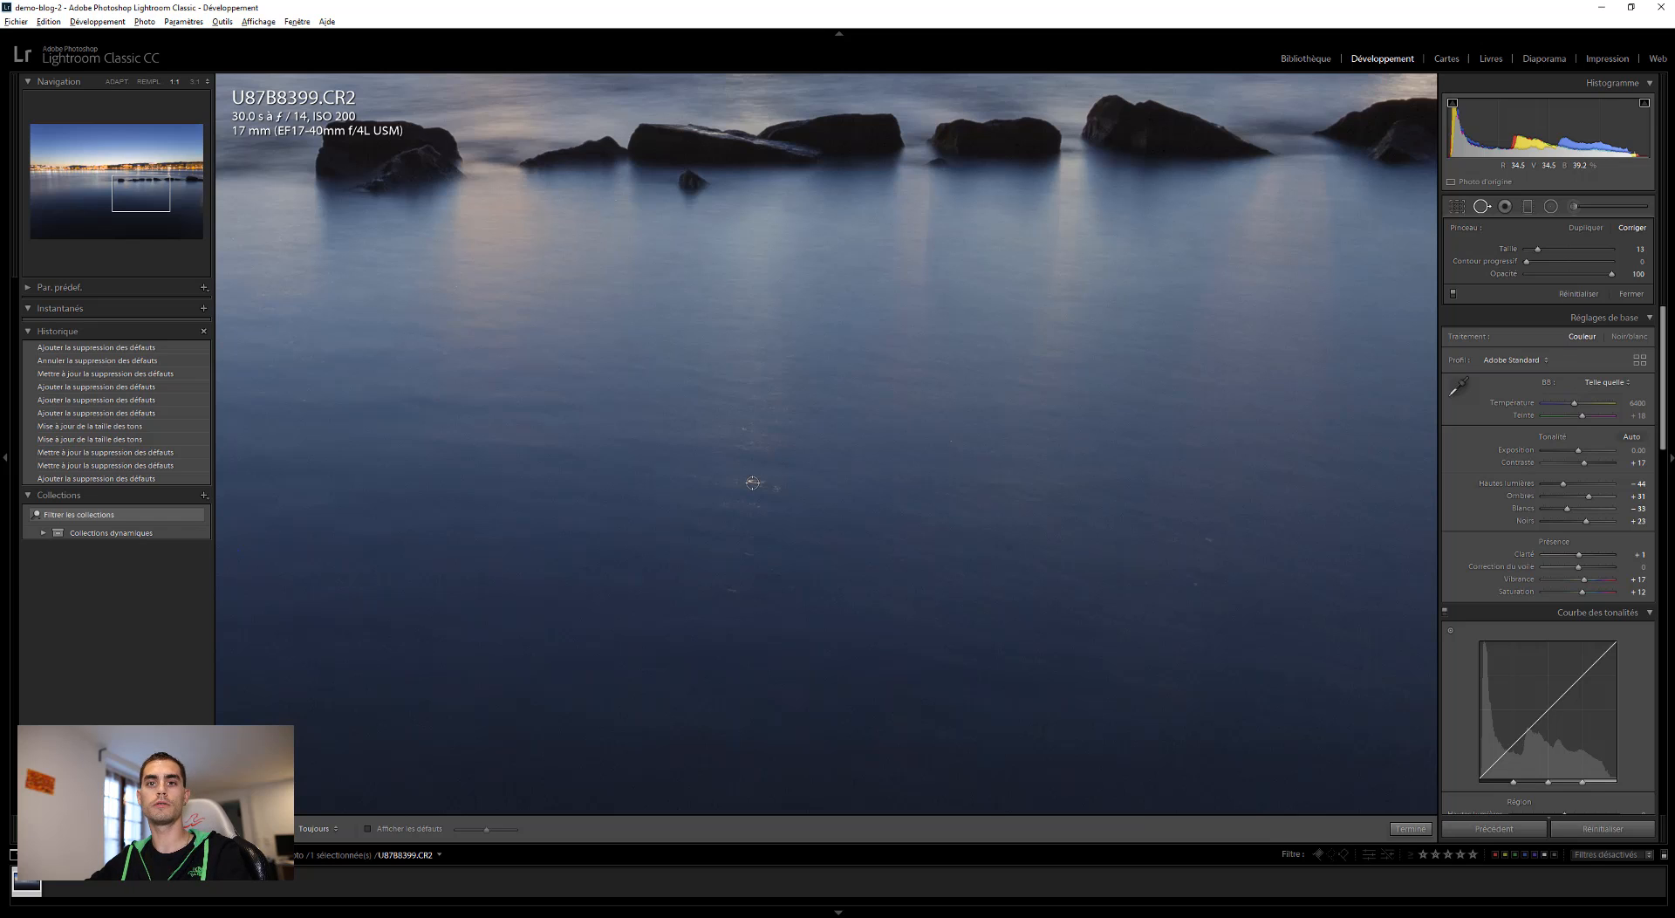
pyautogui.scroll(5, 756, 480)
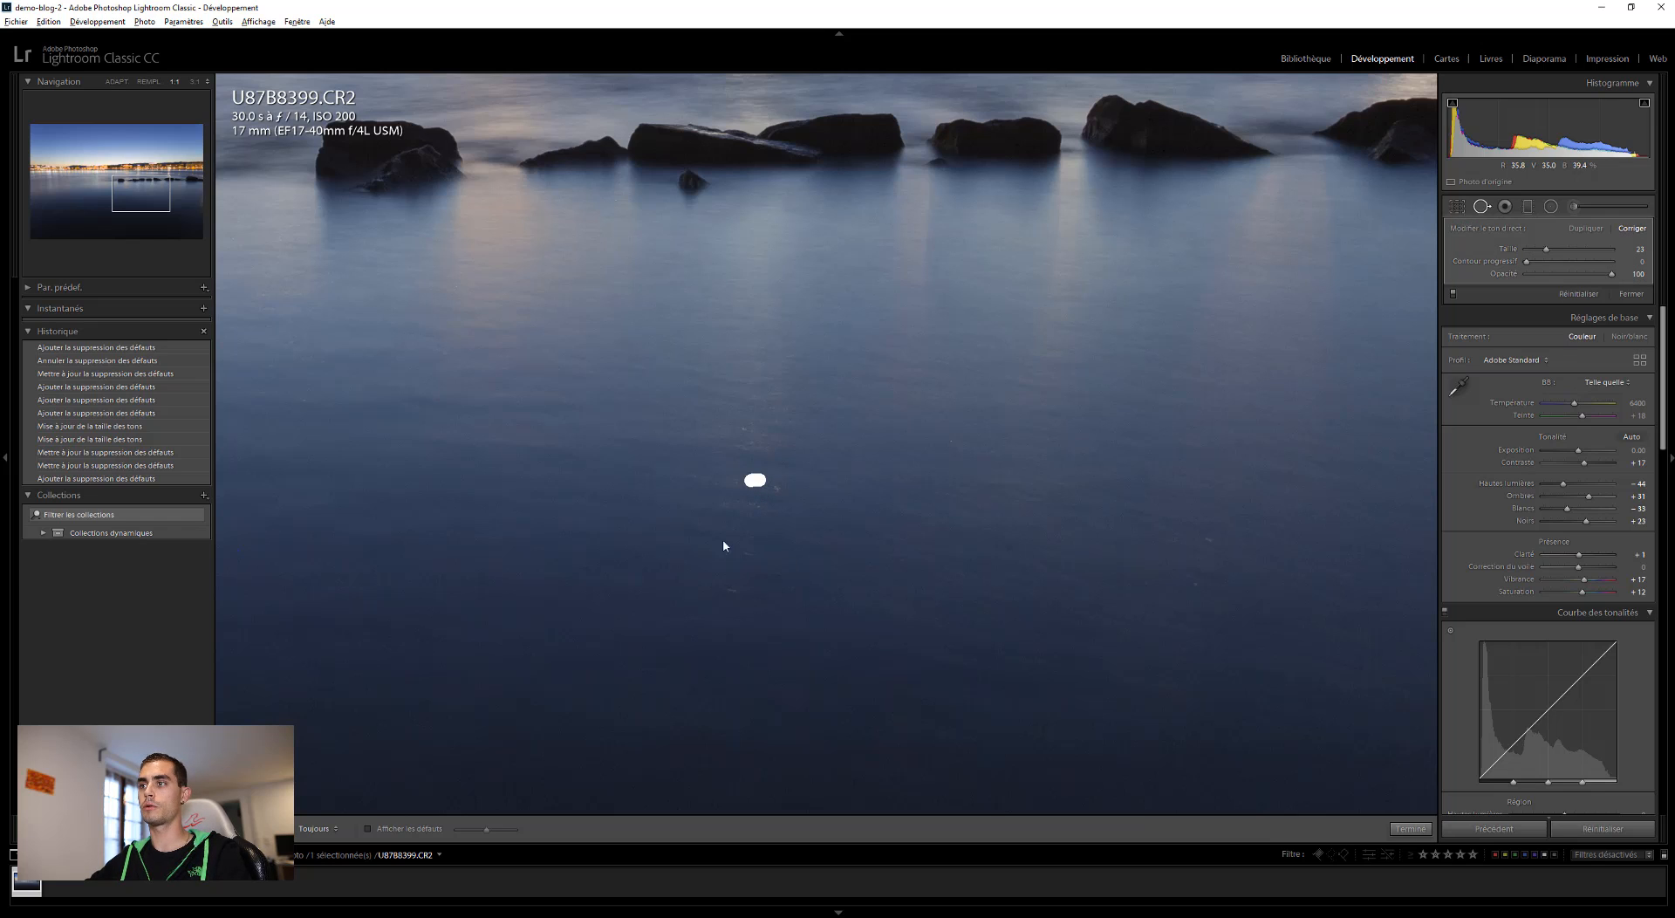
pyautogui.click(755, 480)
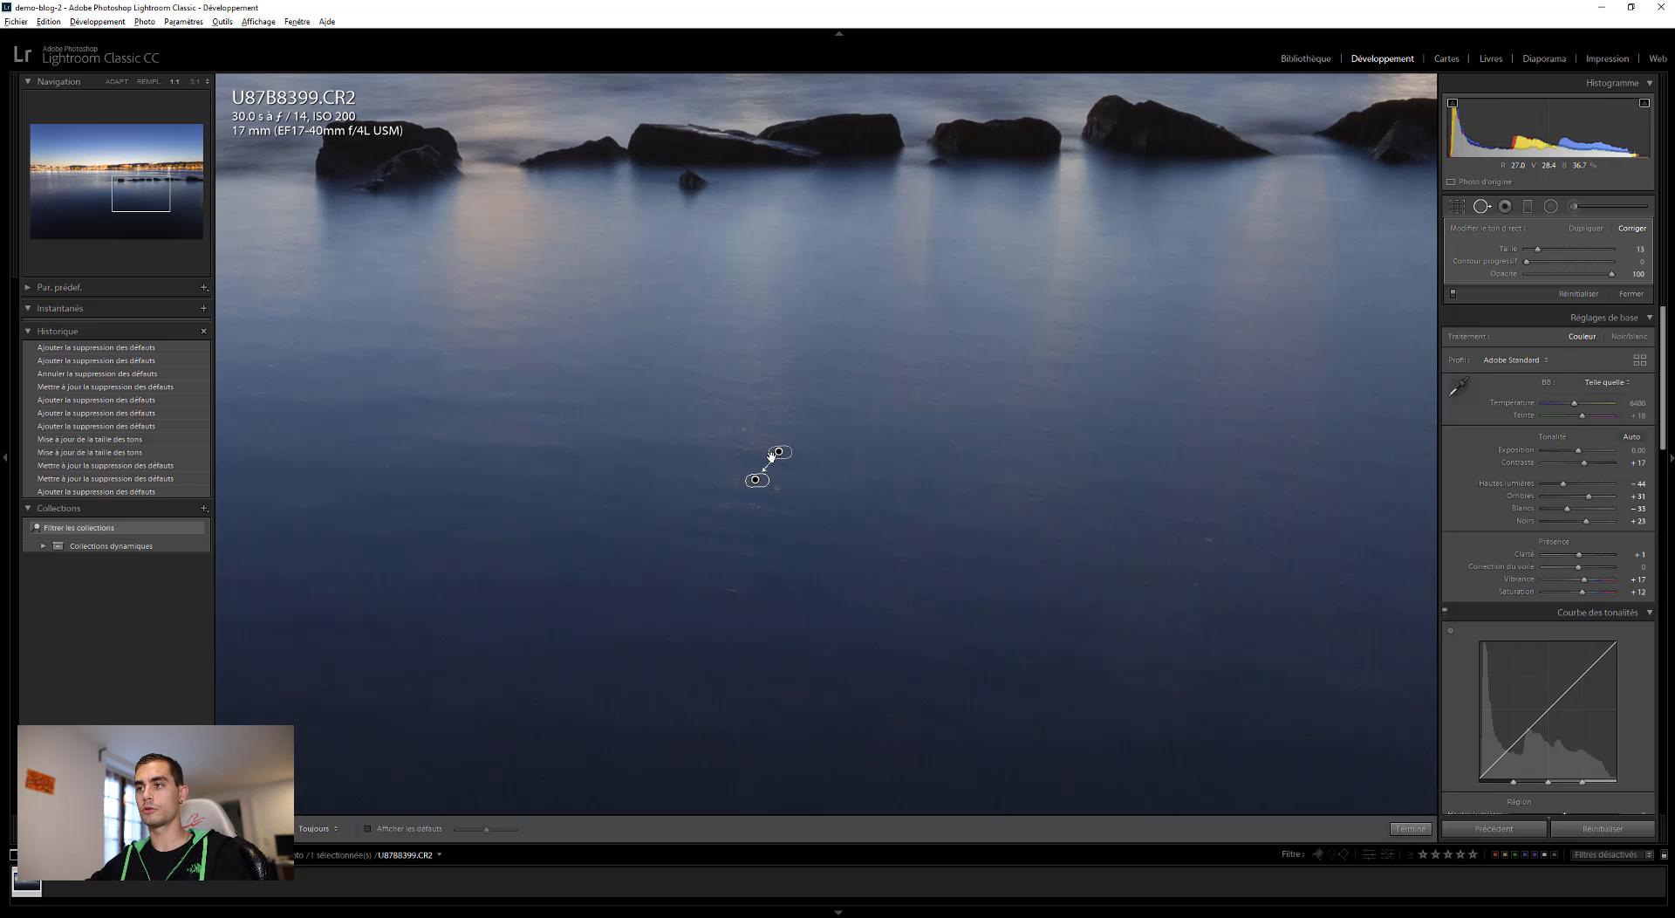
# Step: Check the water correction without its overlay, reselect it and move its sample source to a cleaner area farther right
pyautogui.press('q')
pyautogui.press('q')
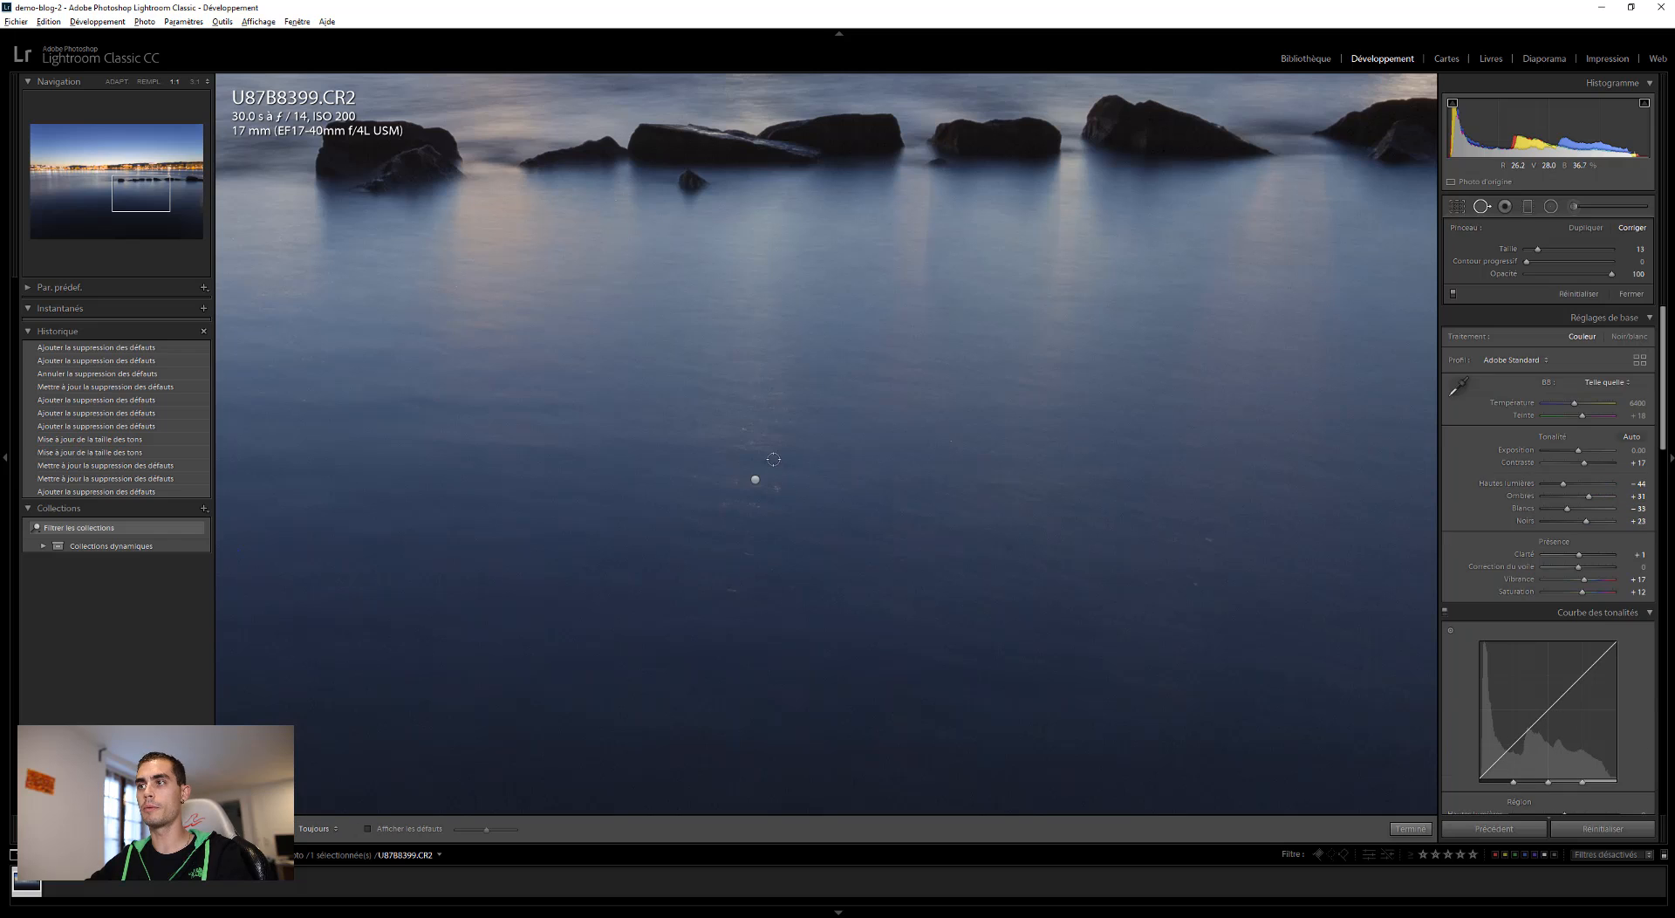
pyautogui.click(756, 480)
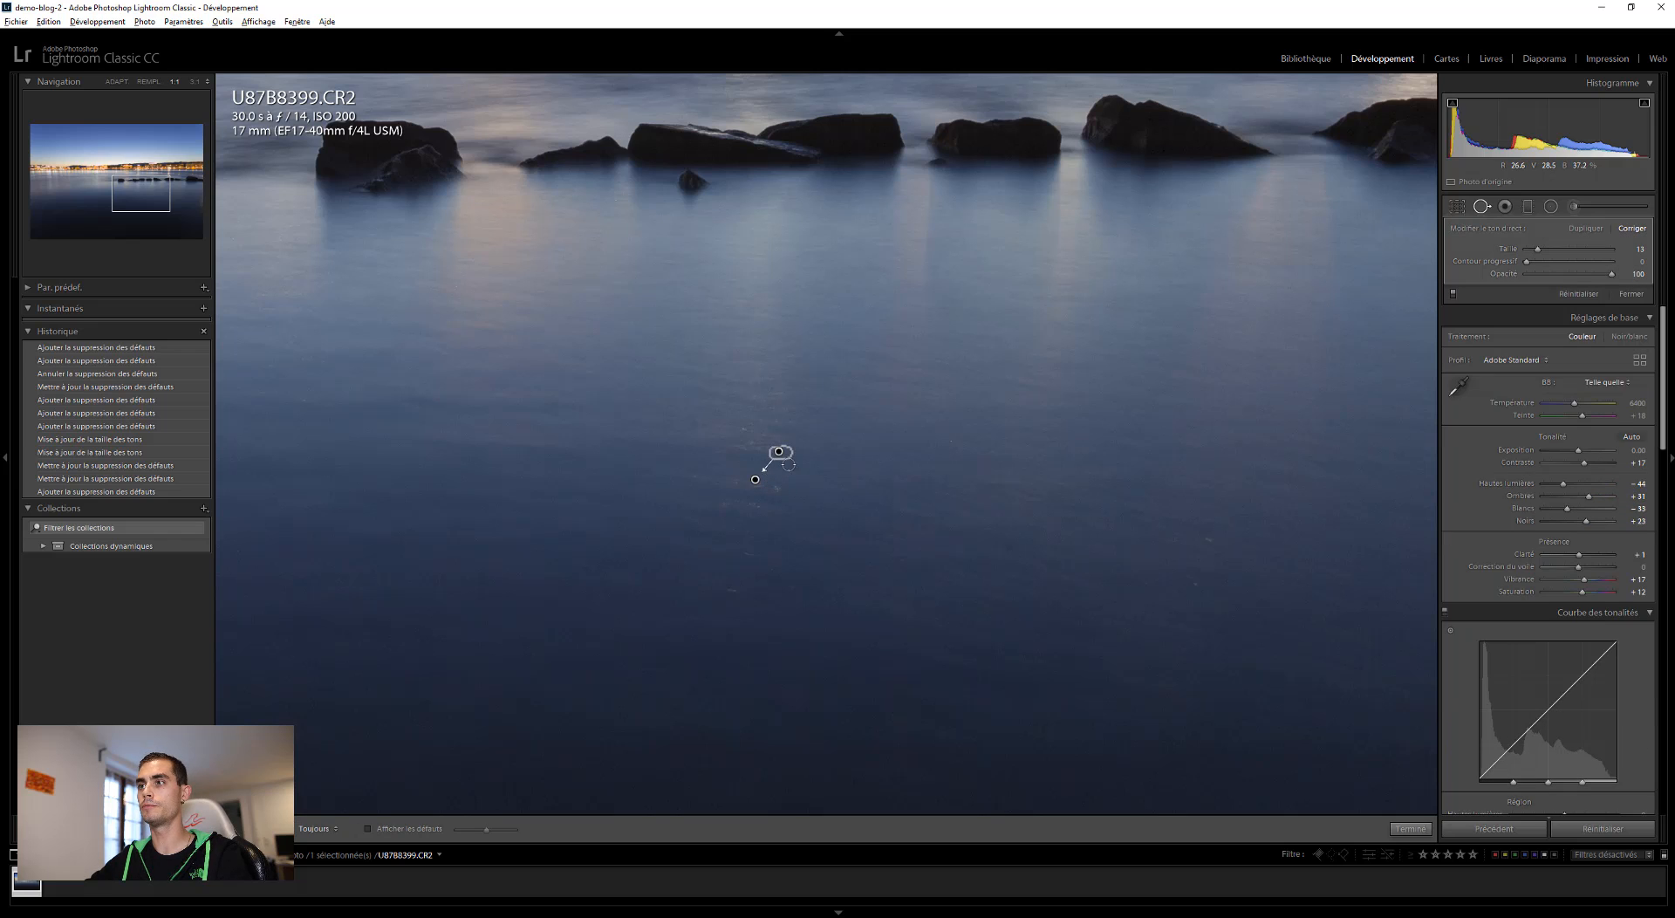
pyautogui.moveTo(780, 454); pyautogui.dragTo(858, 438)
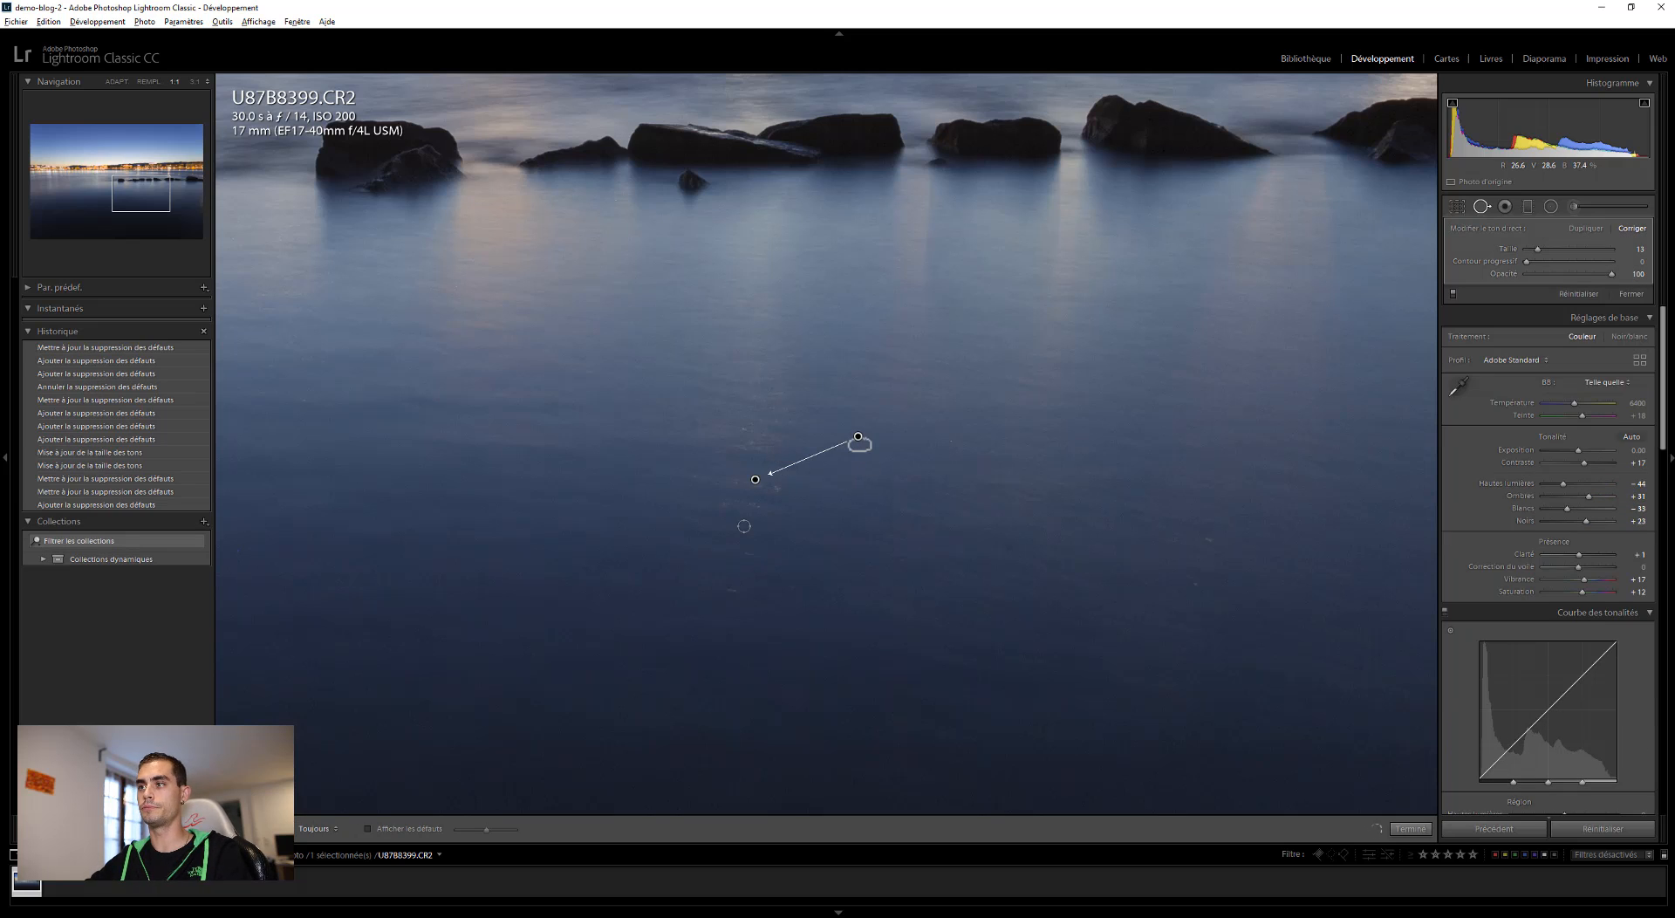
# Step: Paint a size 75 spot removal stroke over the isolated rock at the left end of the row and preview it without overlays
pyautogui.press('q')
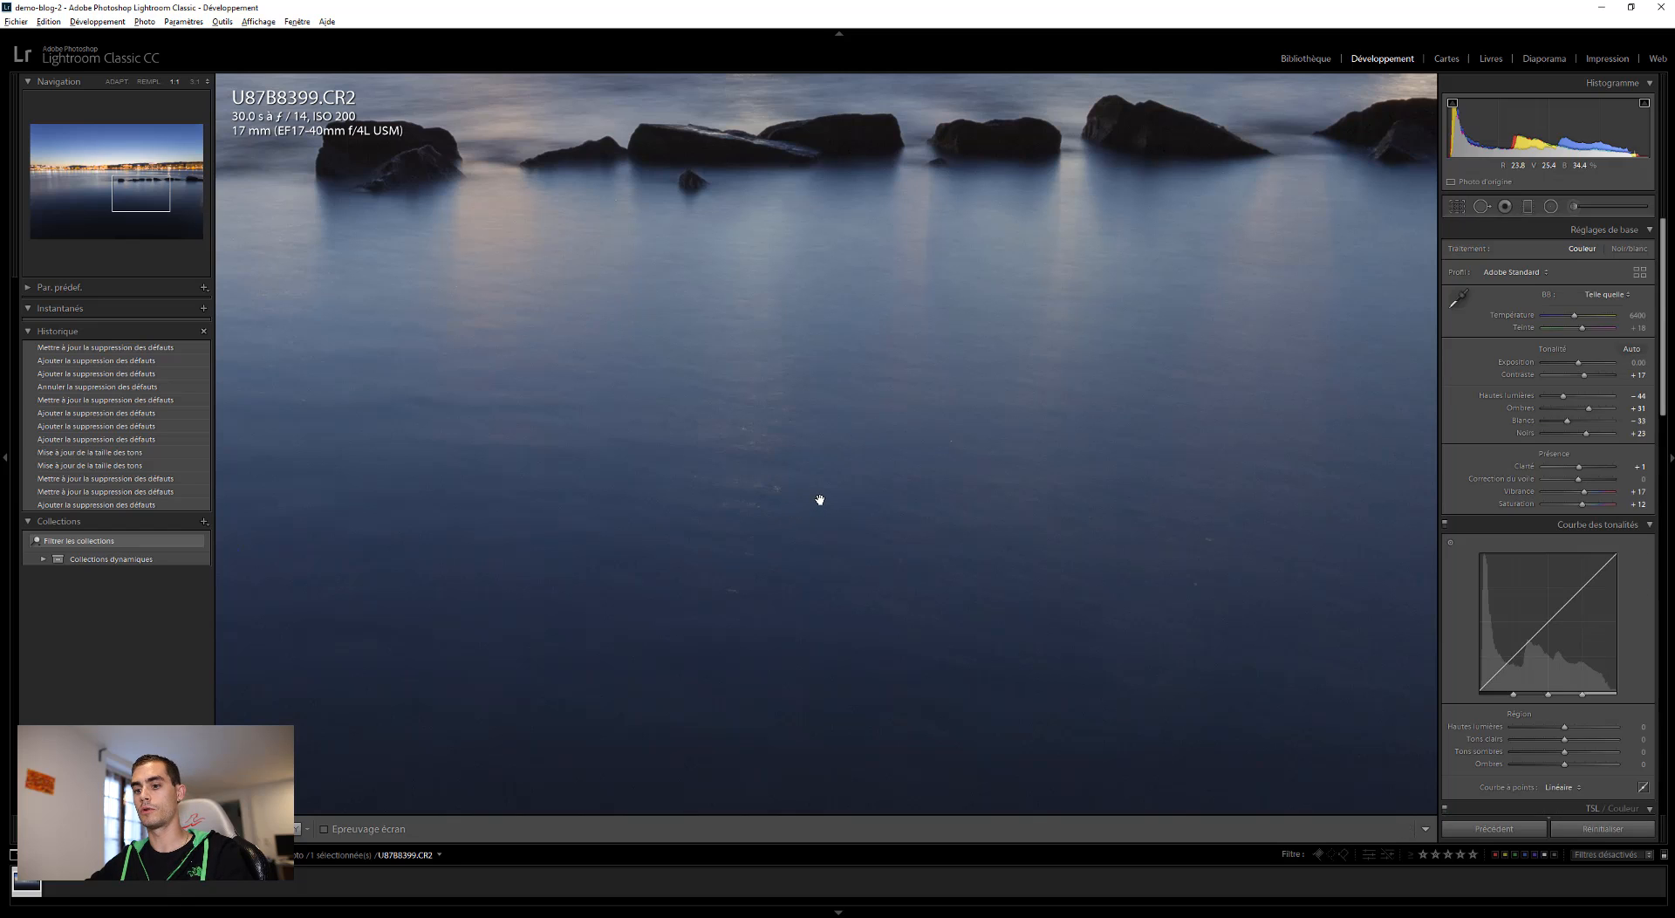
pyautogui.press('q')
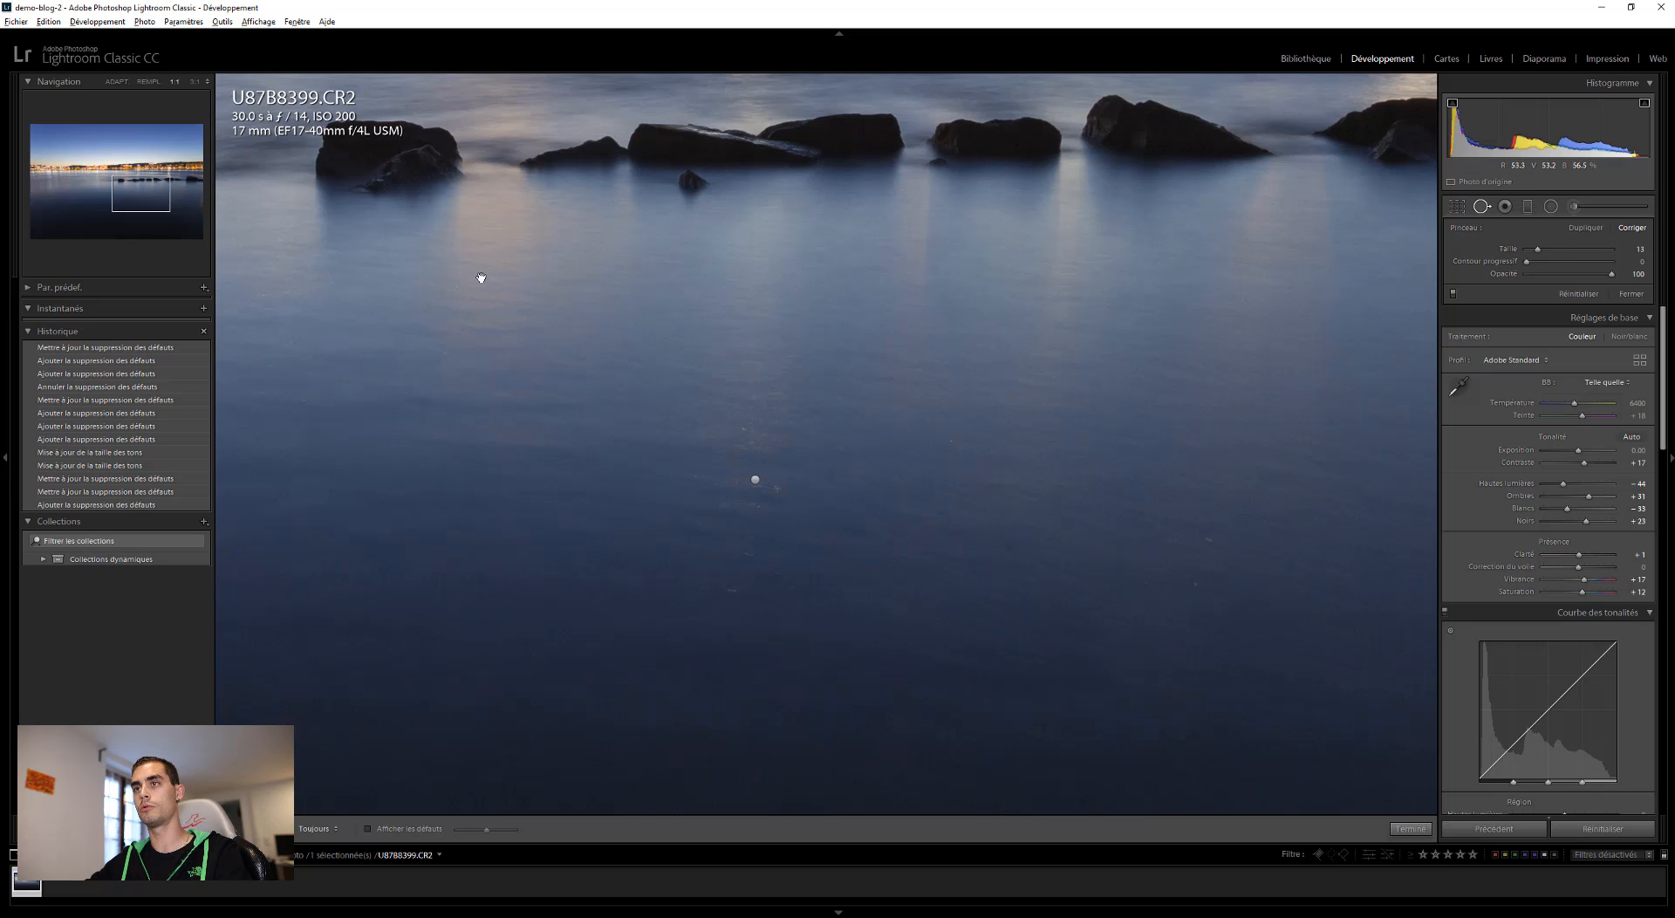
pyautogui.moveTo(481, 278); pyautogui.dragTo(885, 476)
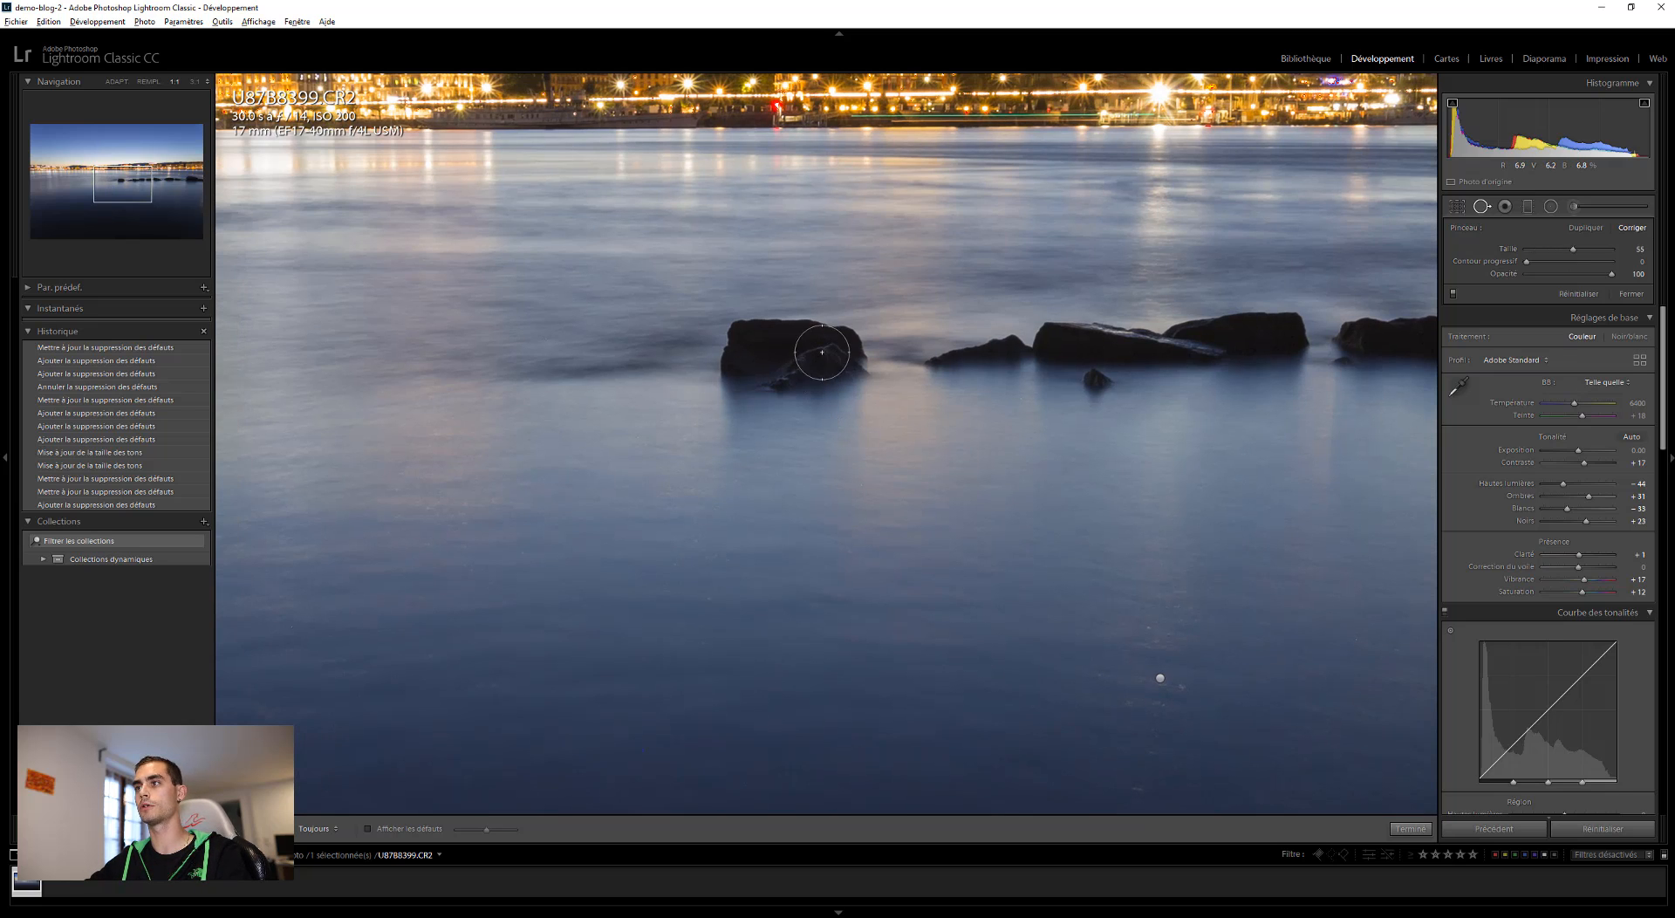
pyautogui.scroll(4, 822, 352)
pyautogui.moveTo(843, 359)
pyautogui.mouseDown()
pyautogui.moveTo(785, 345)
pyautogui.moveTo(762, 374)
pyautogui.moveTo(838, 373)
pyautogui.moveTo(847, 388)
pyautogui.mouseUp()
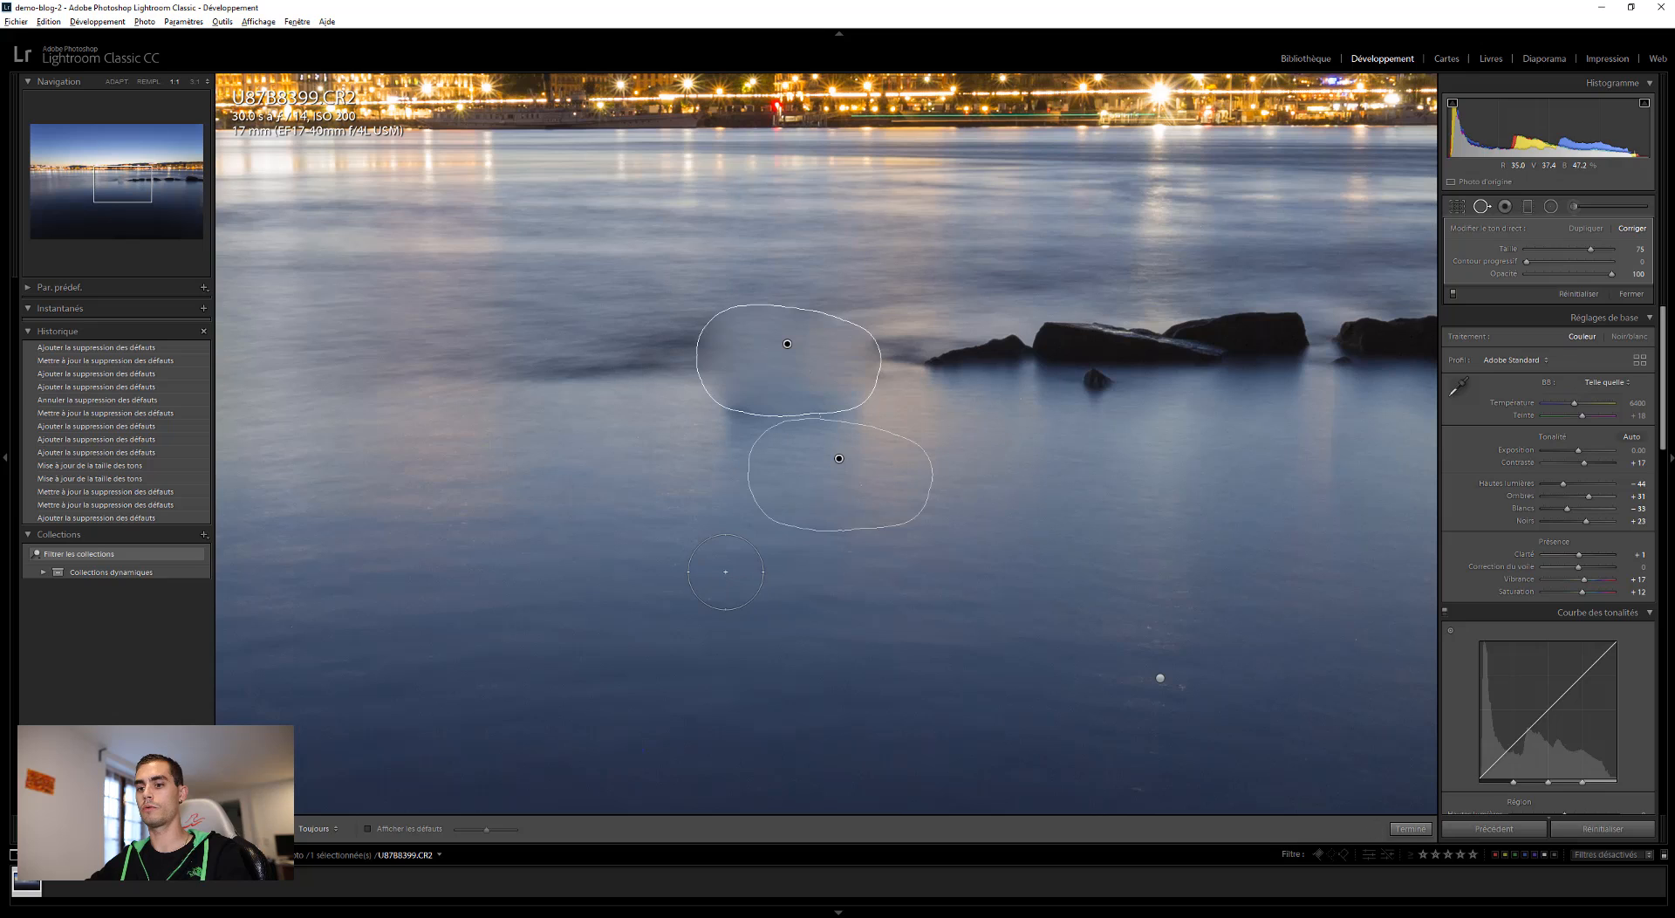
pyautogui.press('q')
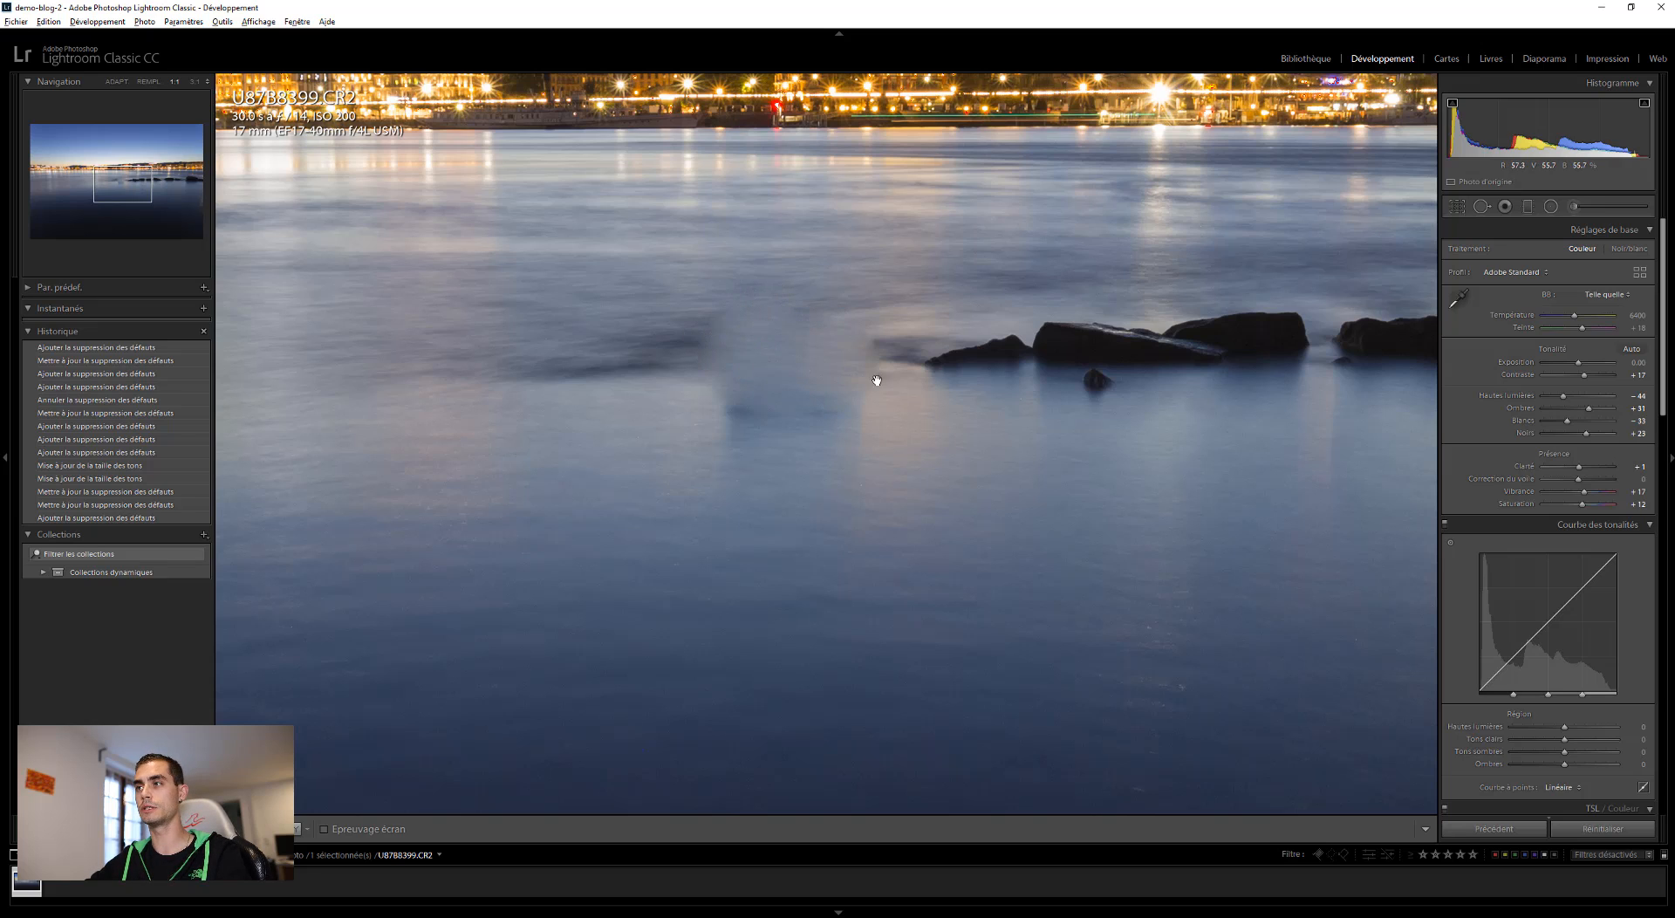
# Step: Move the rock correction's sample source to the water left of the rock and inspect the result without overlays in the whole photo and close up
pyautogui.moveTo(794, 367); pyautogui.dragTo(851, 458)
pyautogui.press('q')
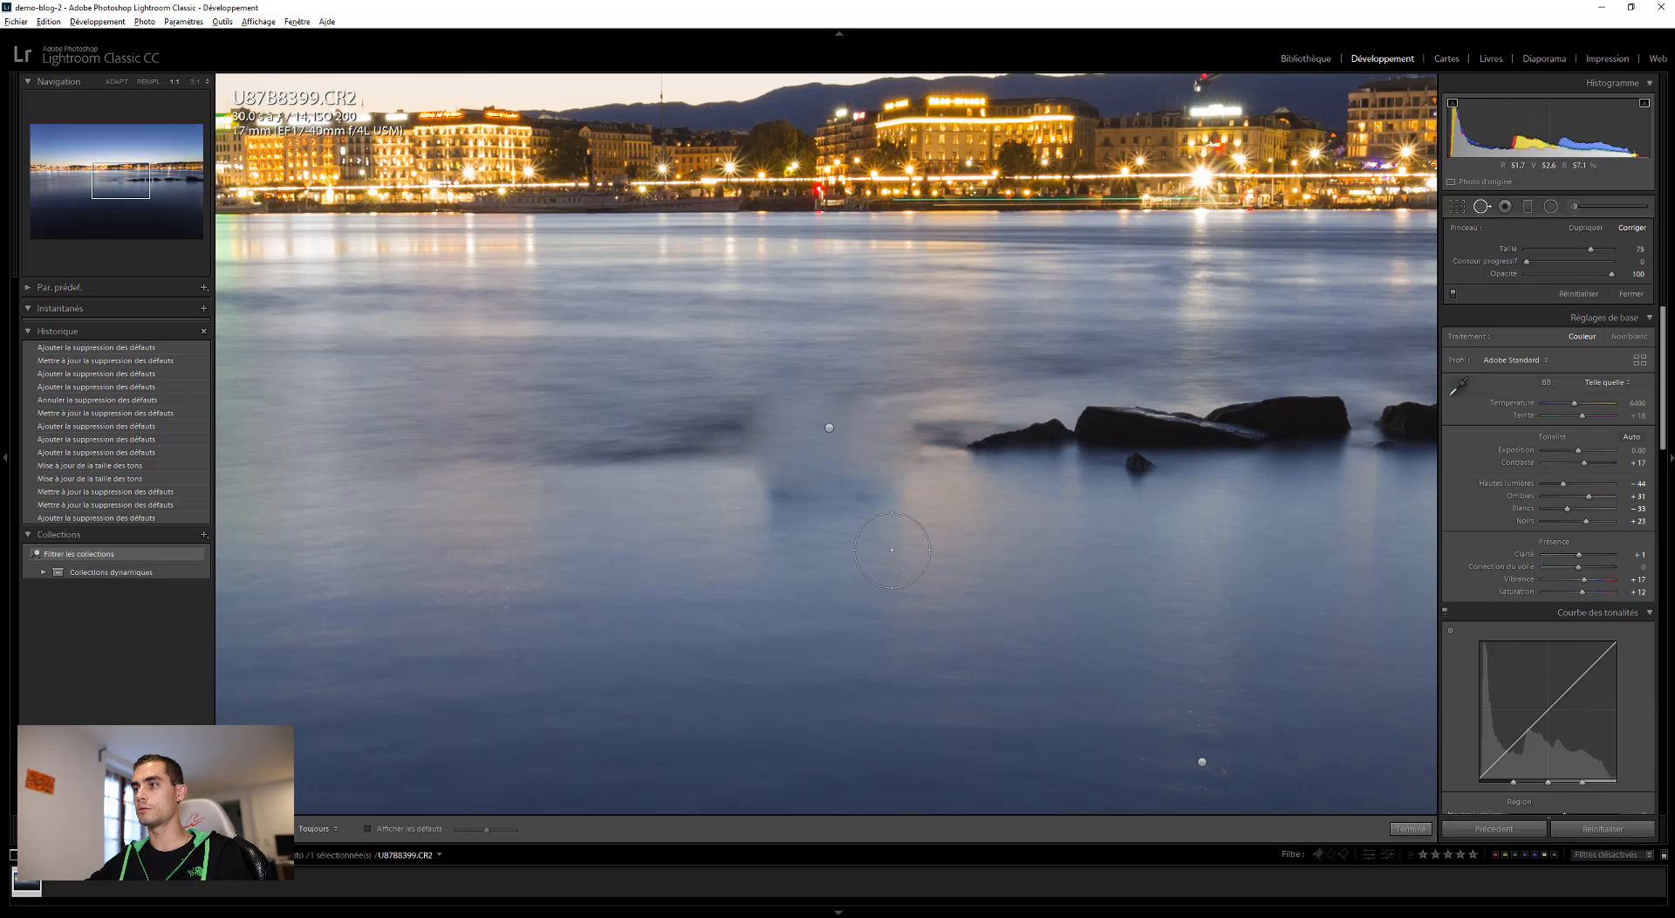
pyautogui.click(829, 445)
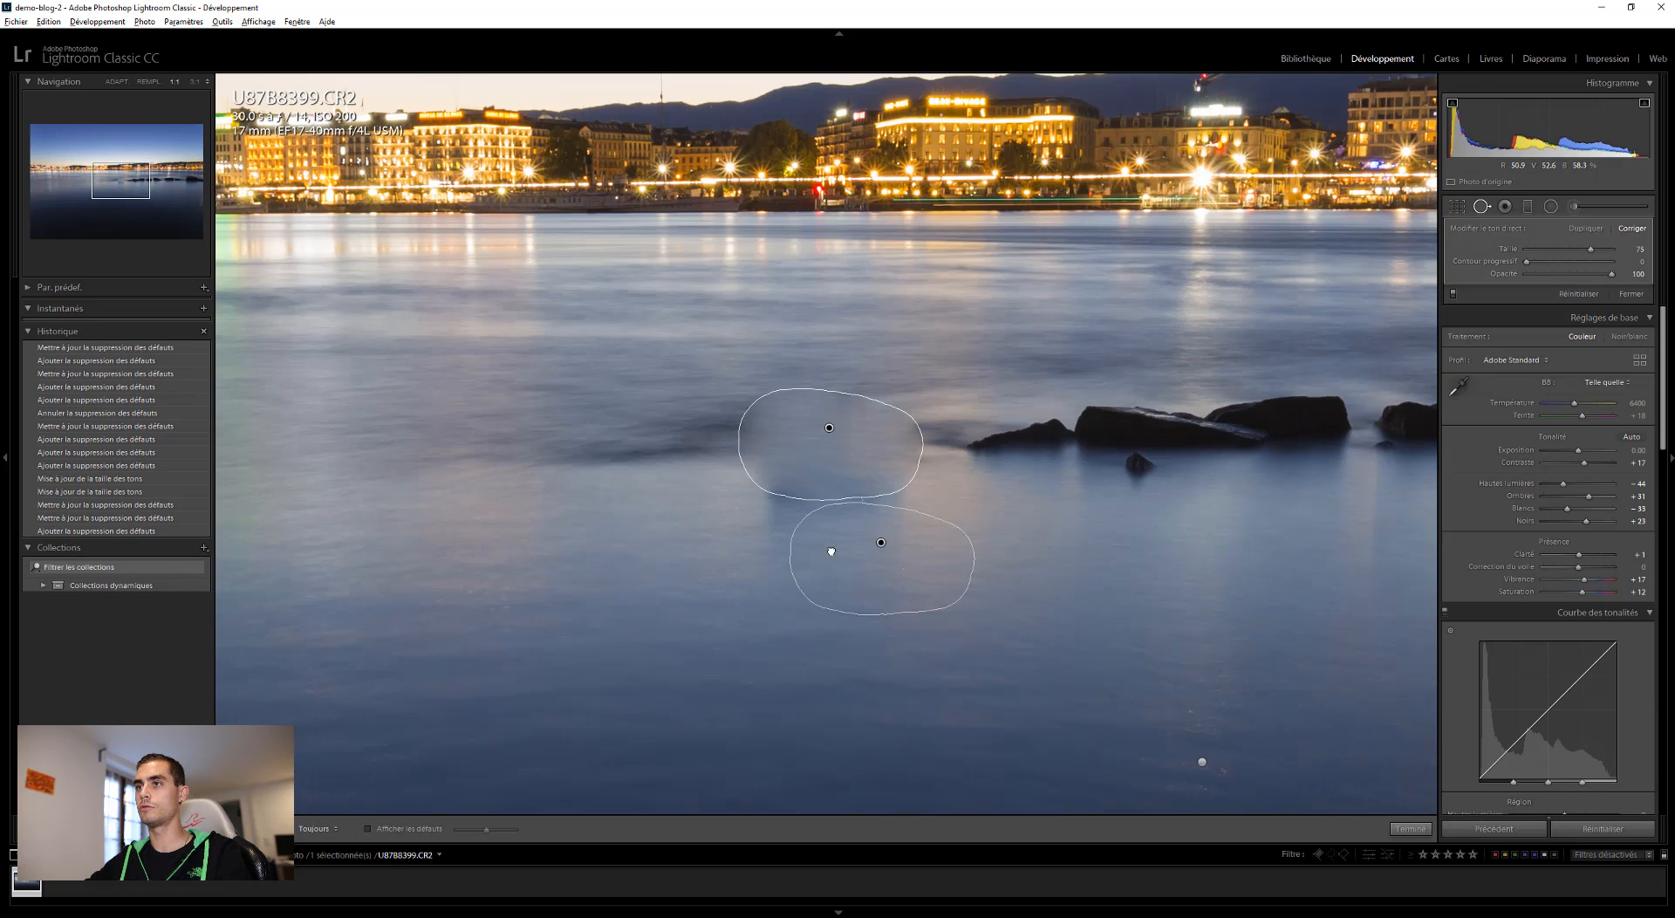
pyautogui.moveTo(585, 409); pyautogui.dragTo(655, 417)
pyautogui.click(655, 451)
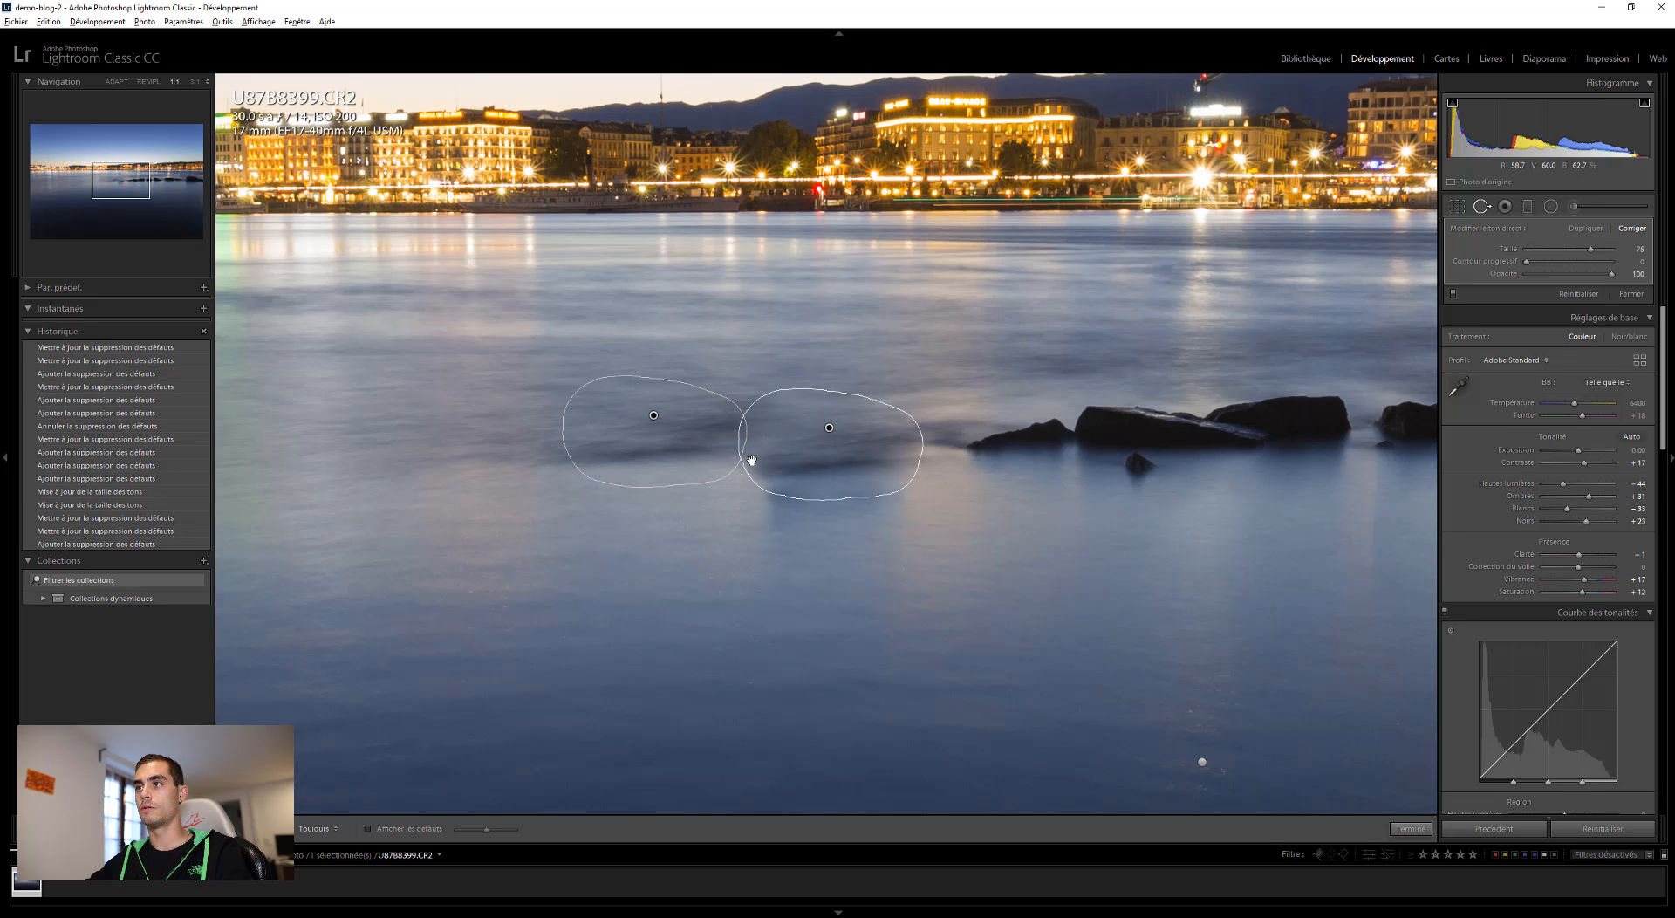
pyautogui.press('q')
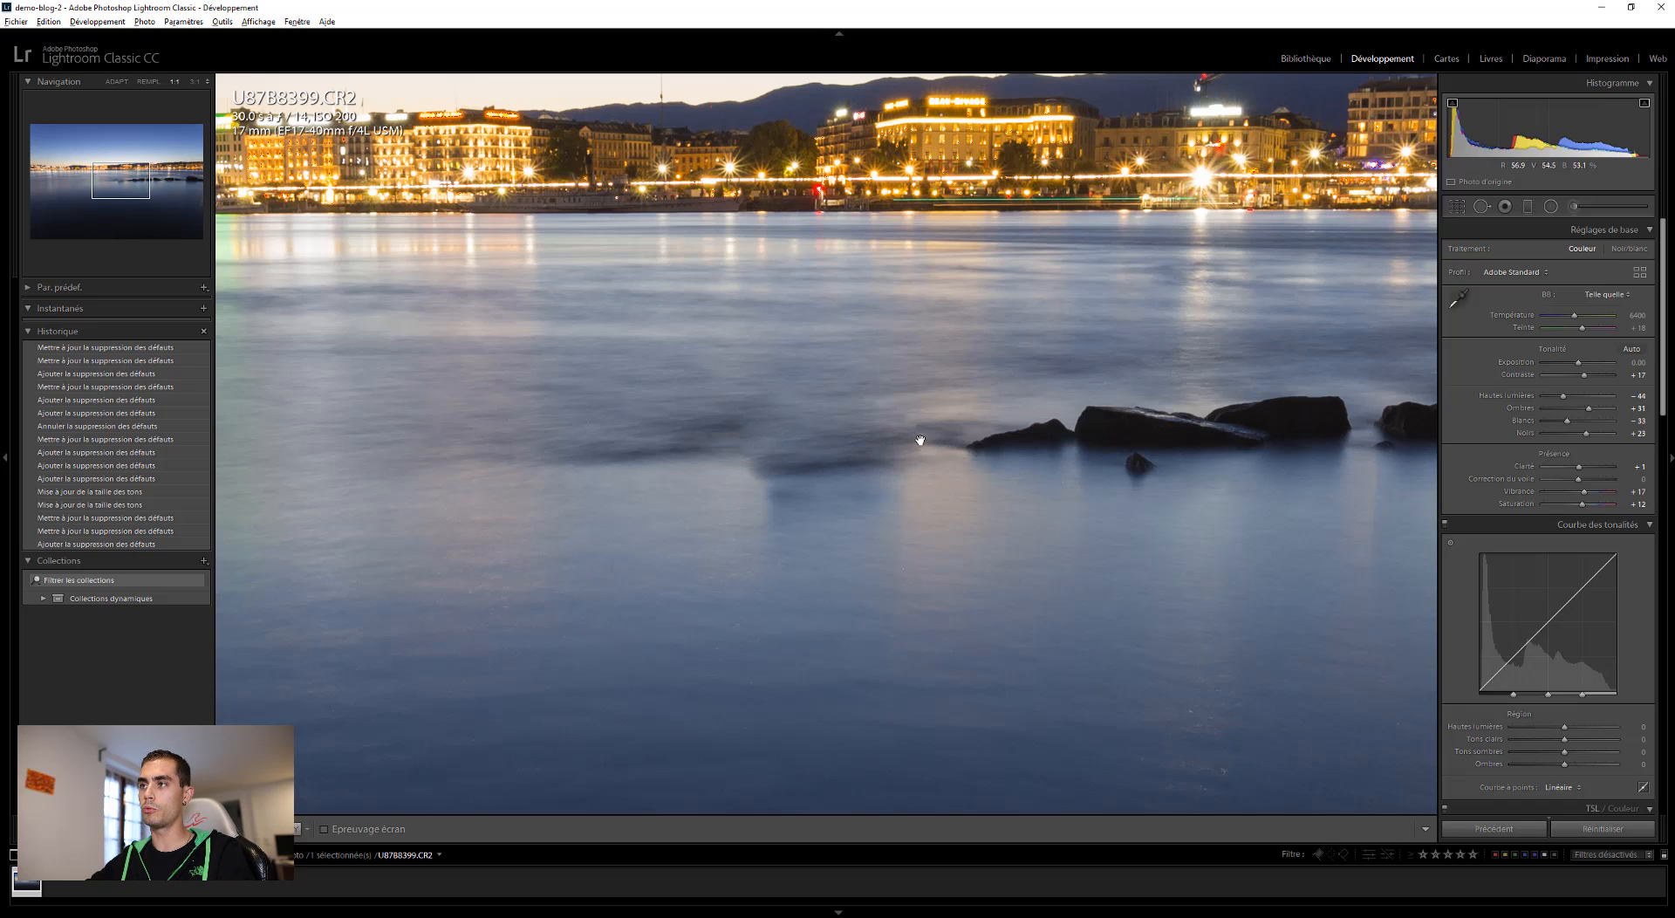
pyautogui.click(949, 494)
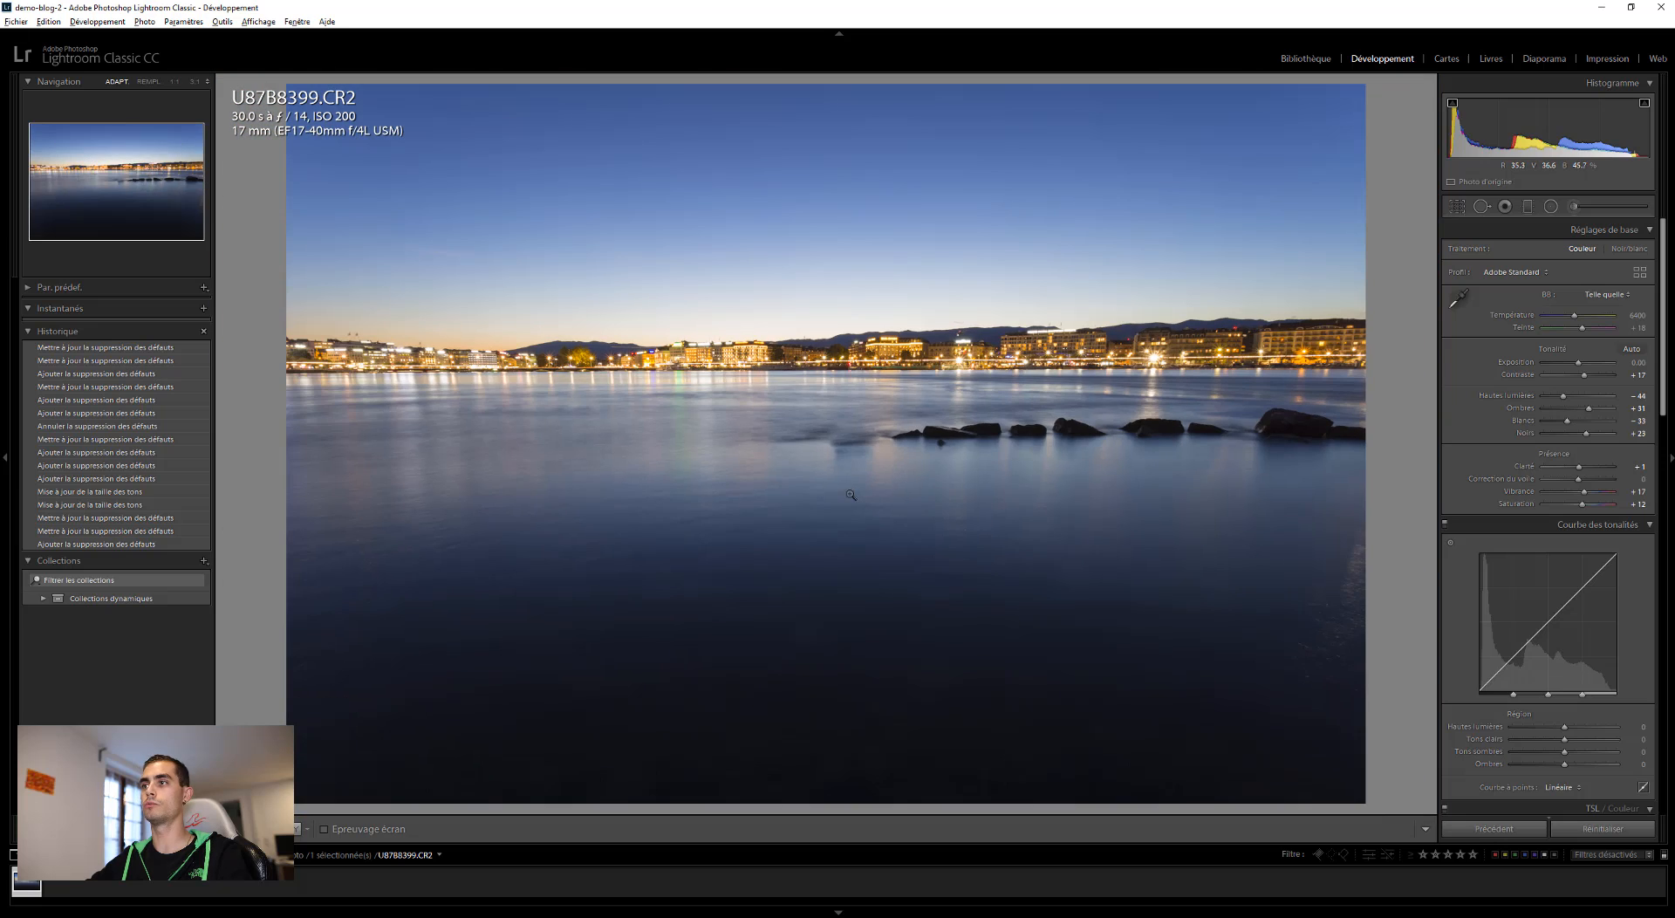
pyautogui.click(875, 447)
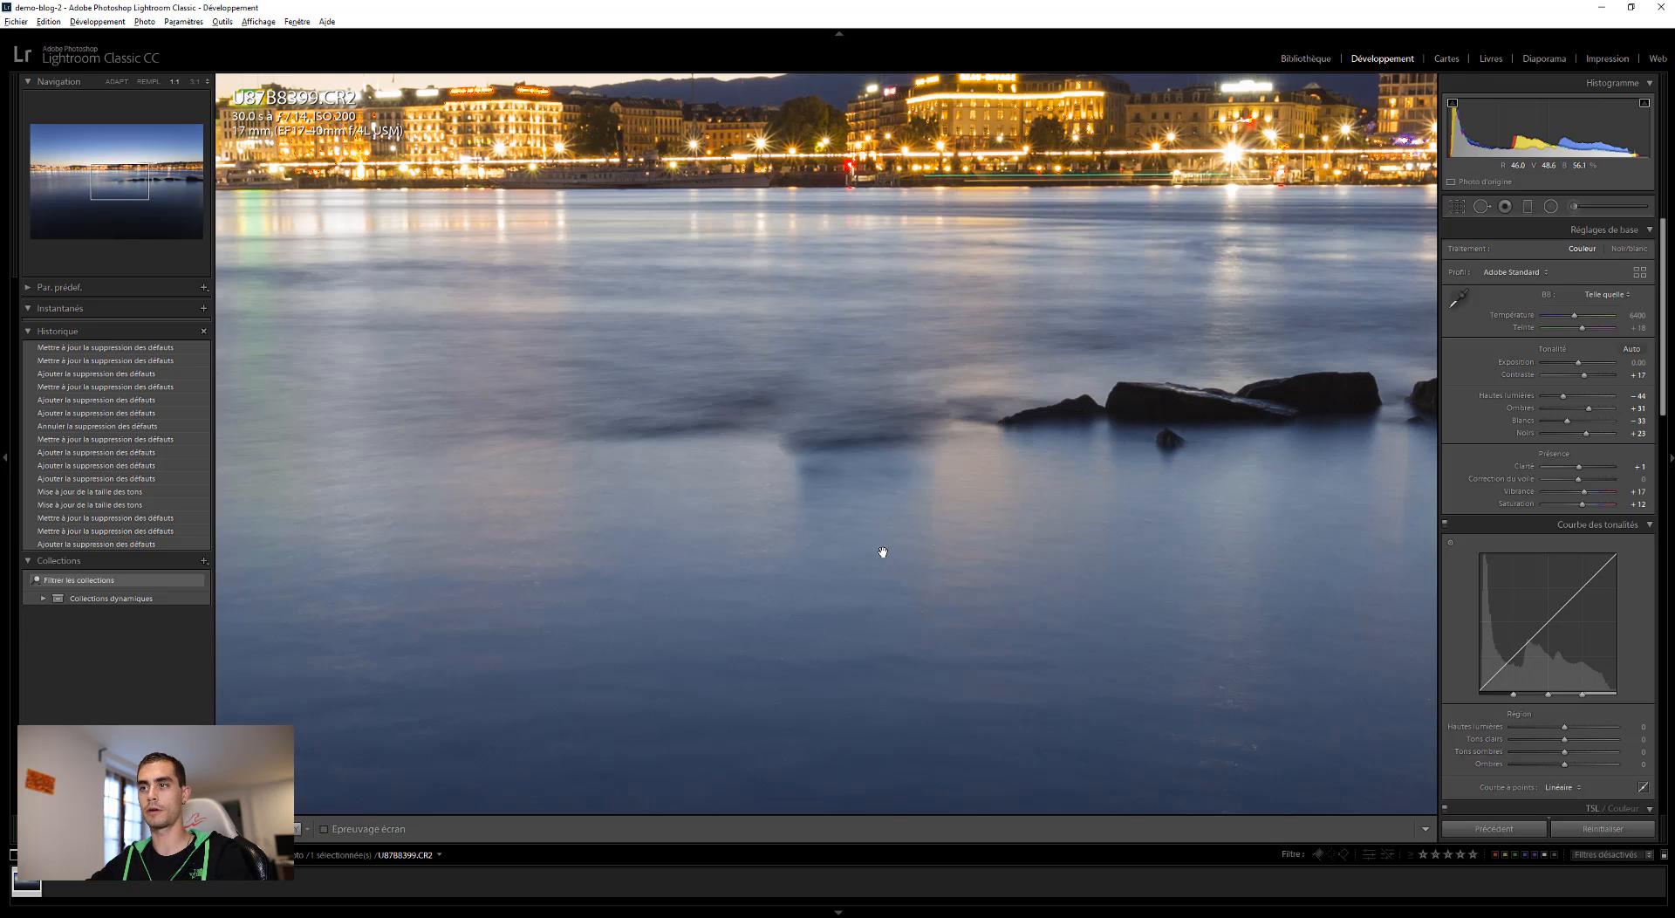
# Step: Reselect the rock correction and try a feather of 51 and an opacity of about 50, restoring them to 0 and 100
pyautogui.press('q')
pyautogui.moveTo(820, 423); pyautogui.dragTo(907, 410)
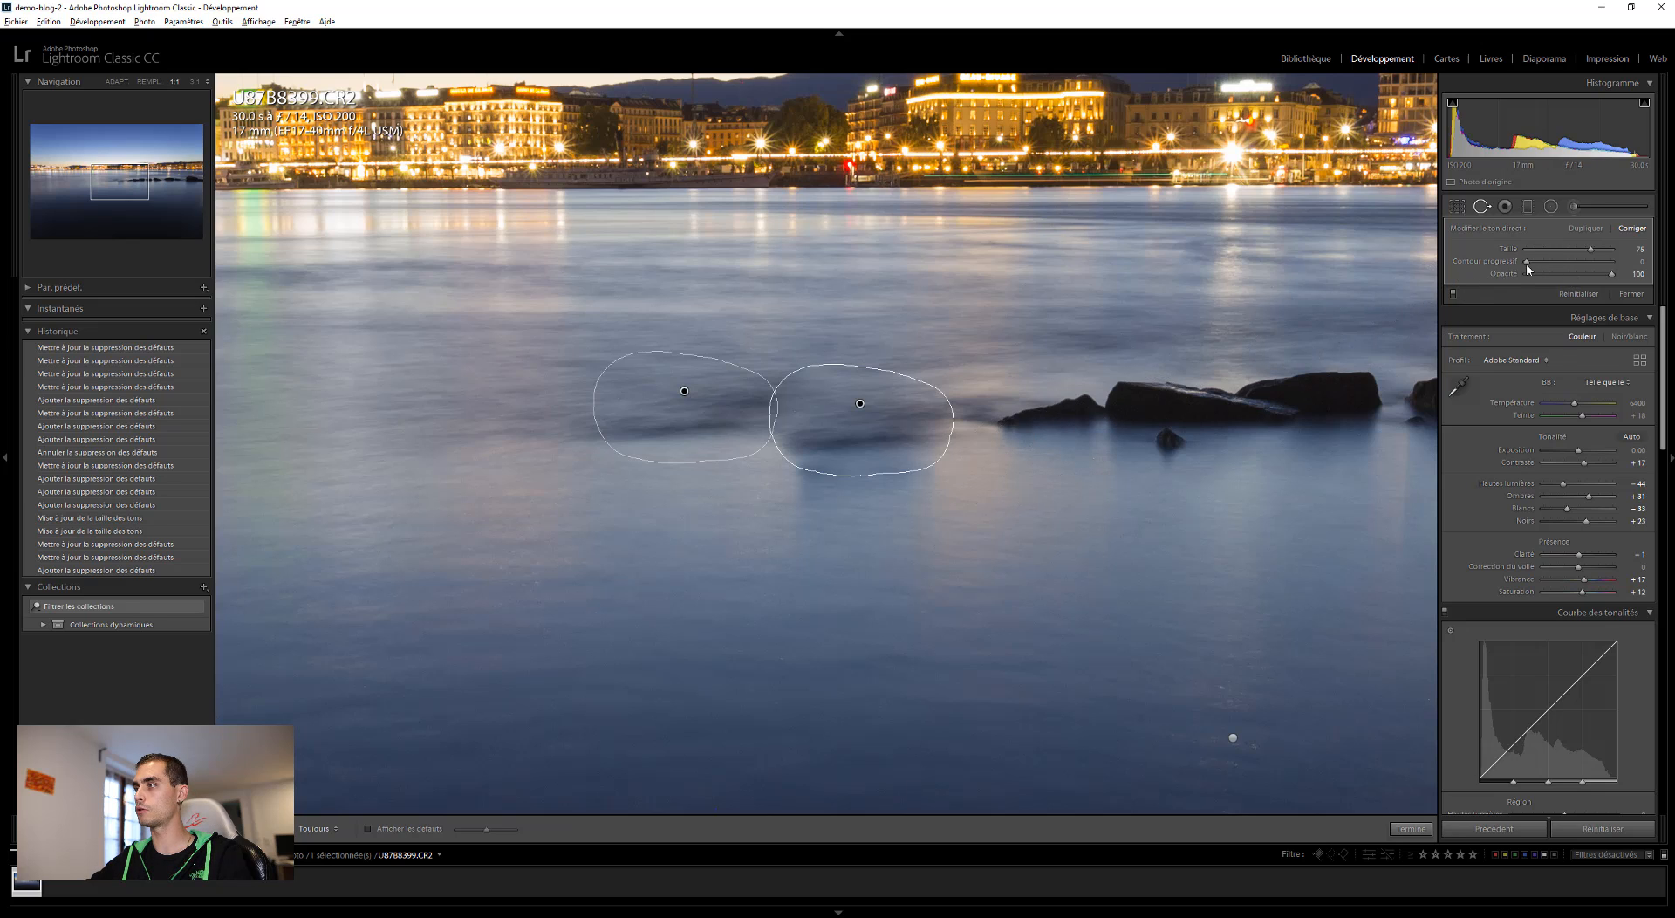
pyautogui.moveTo(1525, 263); pyautogui.dragTo(1570, 260)
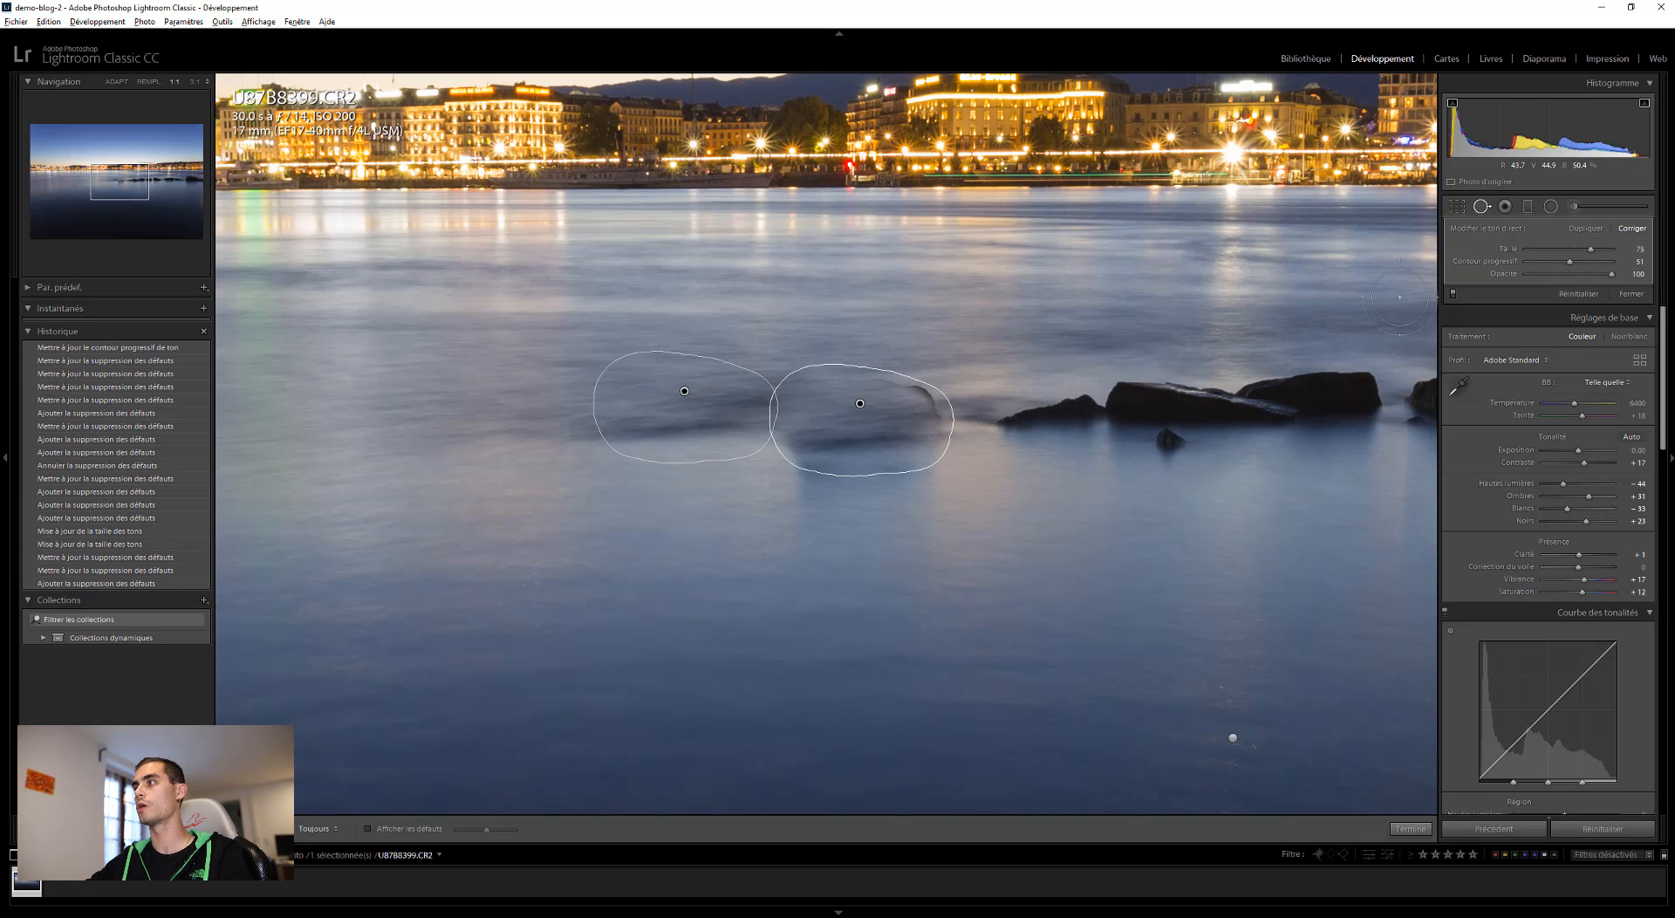
pyautogui.doubleClick(1488, 261)
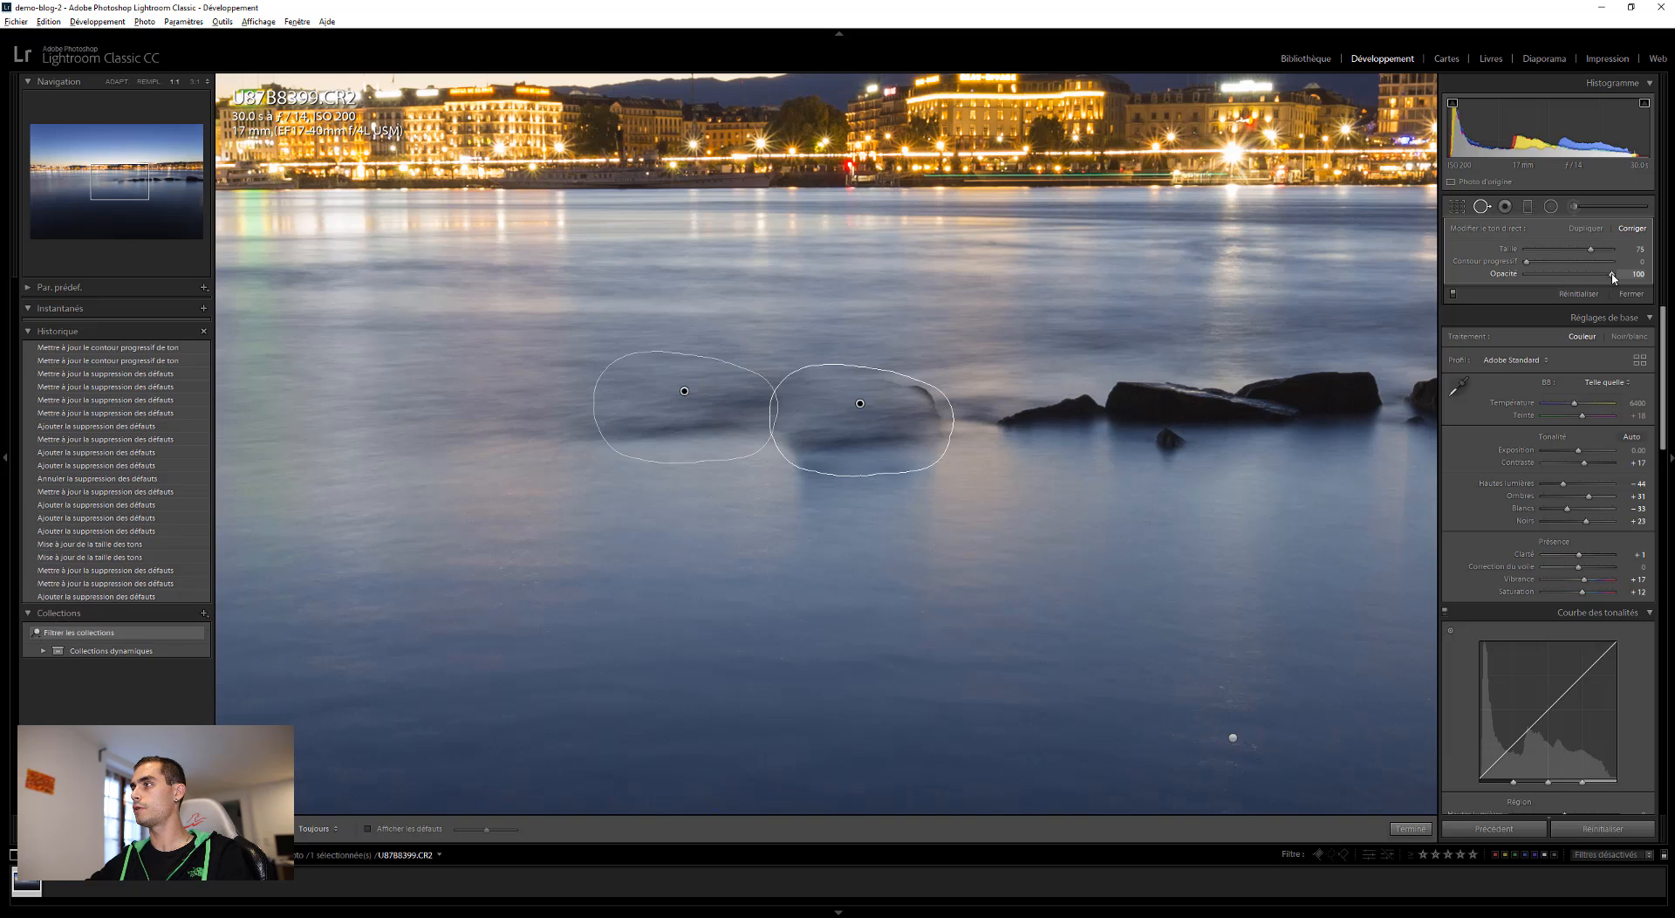
pyautogui.click(1571, 274)
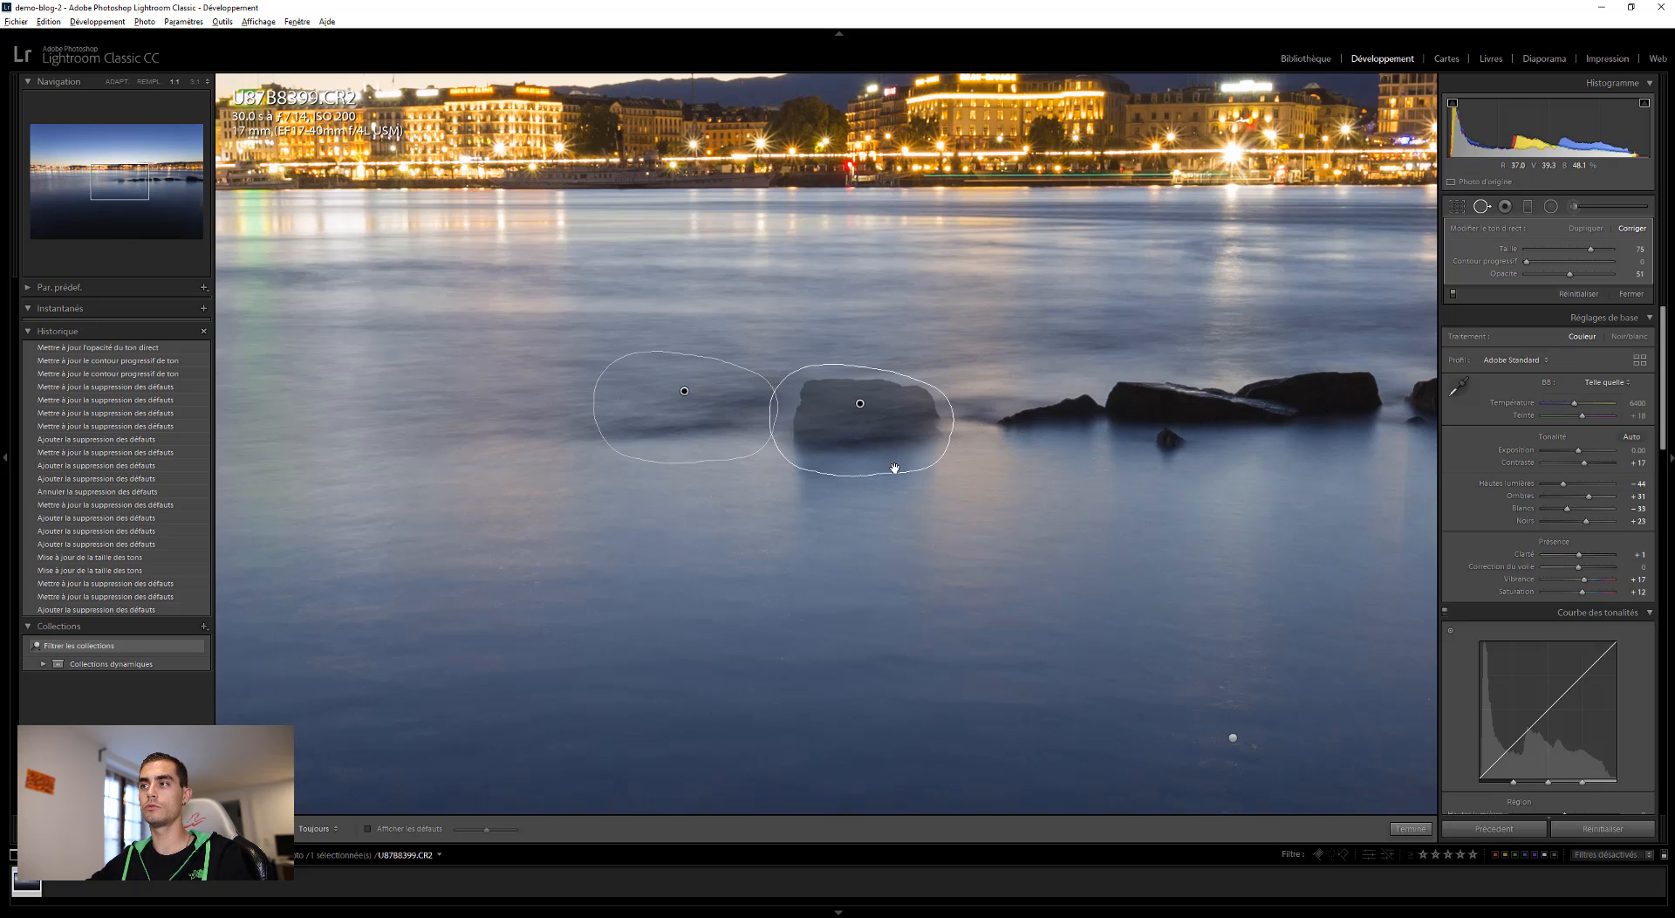
pyautogui.click(1645, 276)
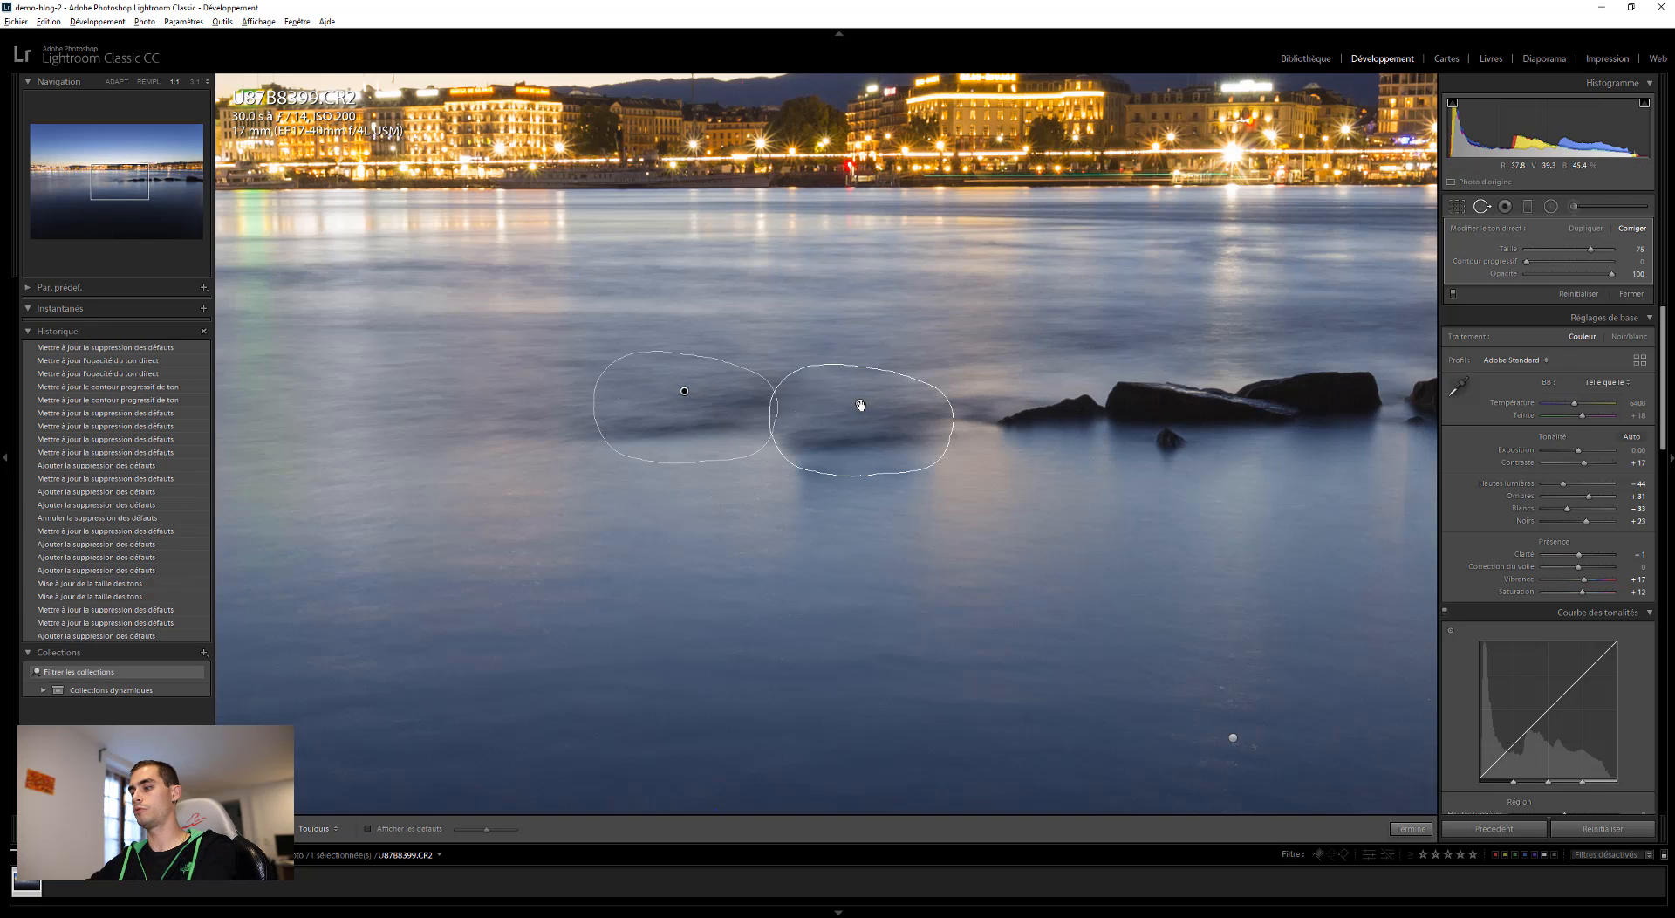
# Step: Delete the rock correction, view the whole photo without overlays and reactivate the spot removal tool
pyautogui.press('Delete')
pyautogui.press('q')
pyautogui.click(966, 444)
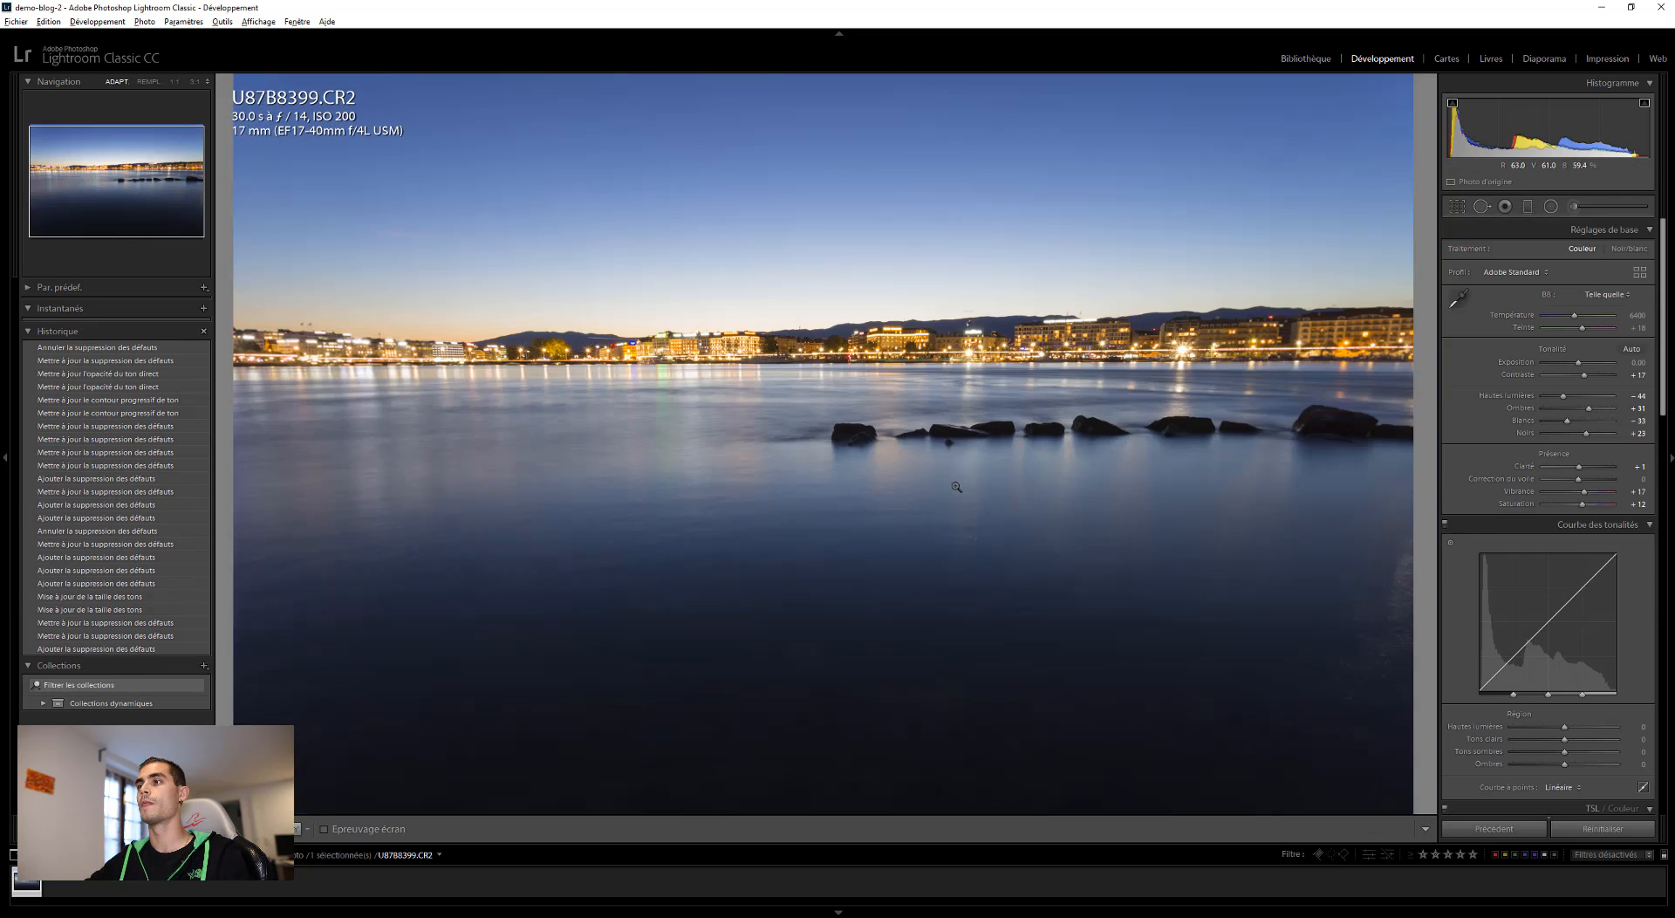
pyautogui.press('q')
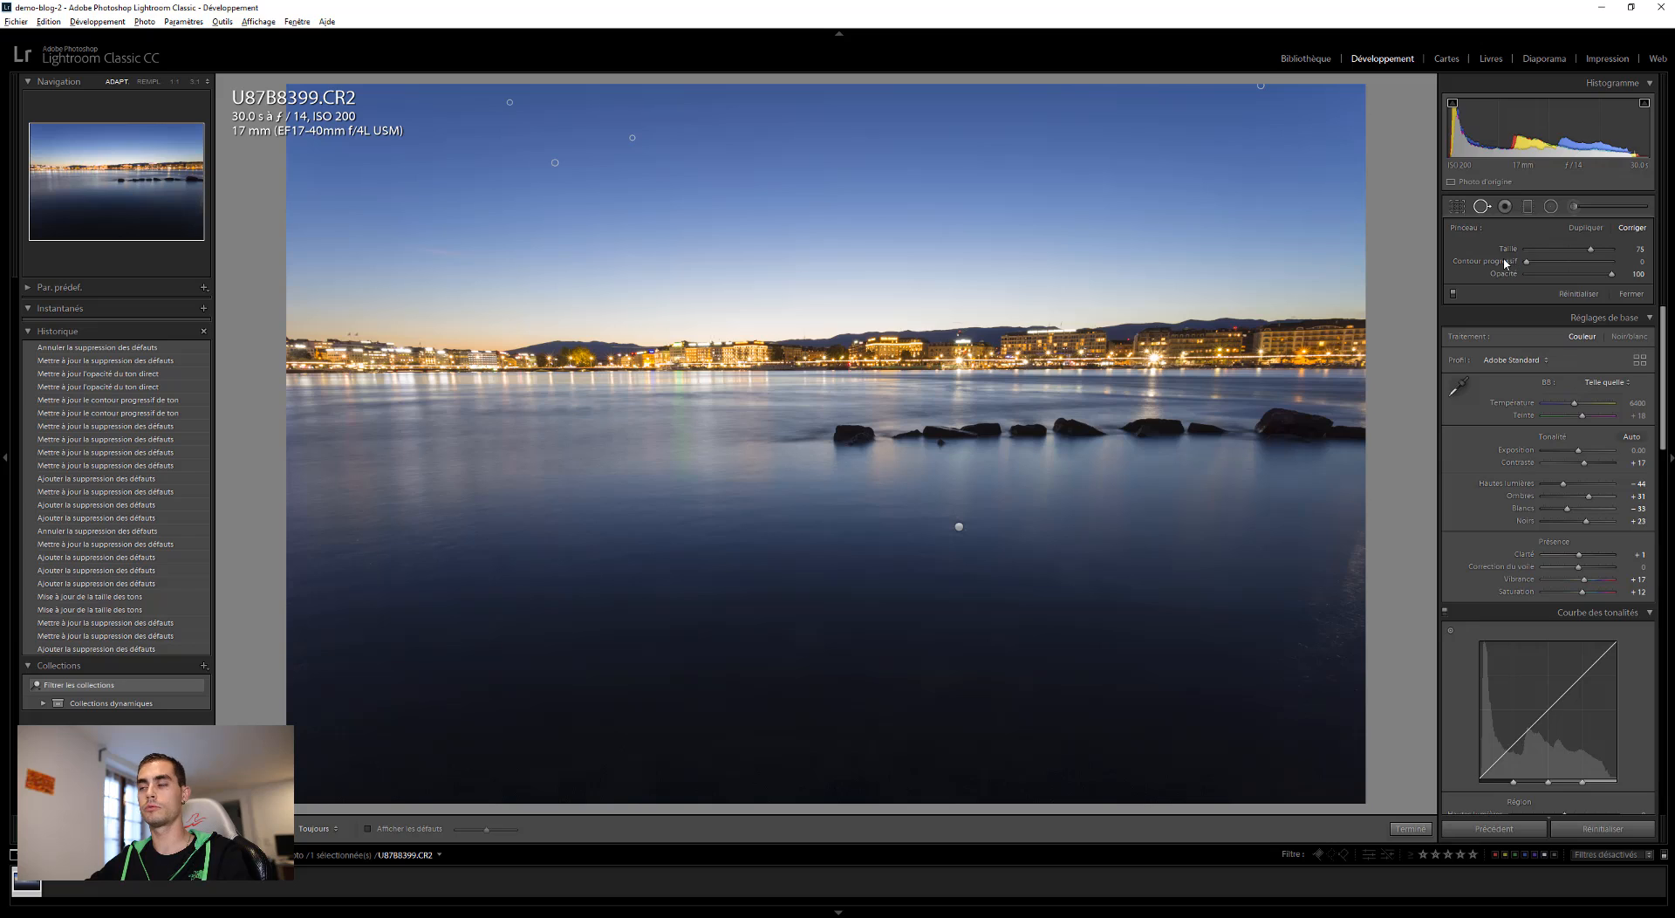